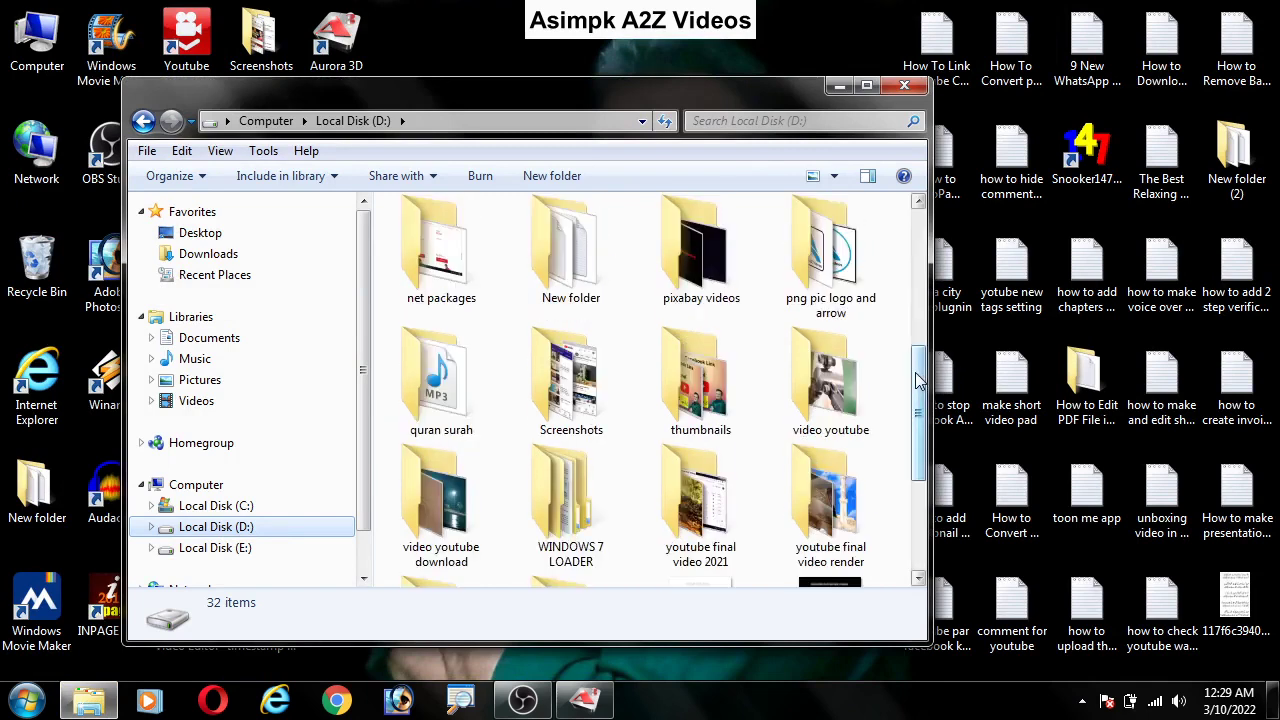
Open the "png pic logo and arrow" folder on Local Disk (D:).
scroll(700, 440, "up", 5)
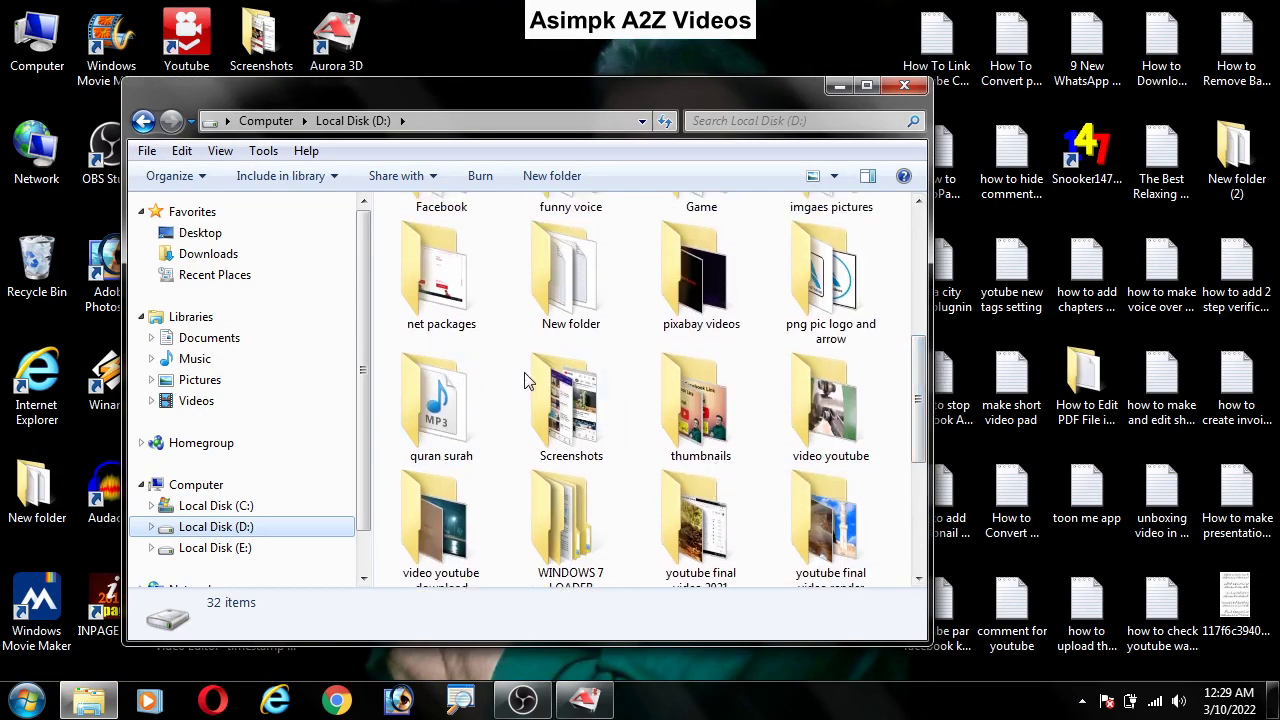
double_click(884, 342)
scroll(910, 343, "down", 1)
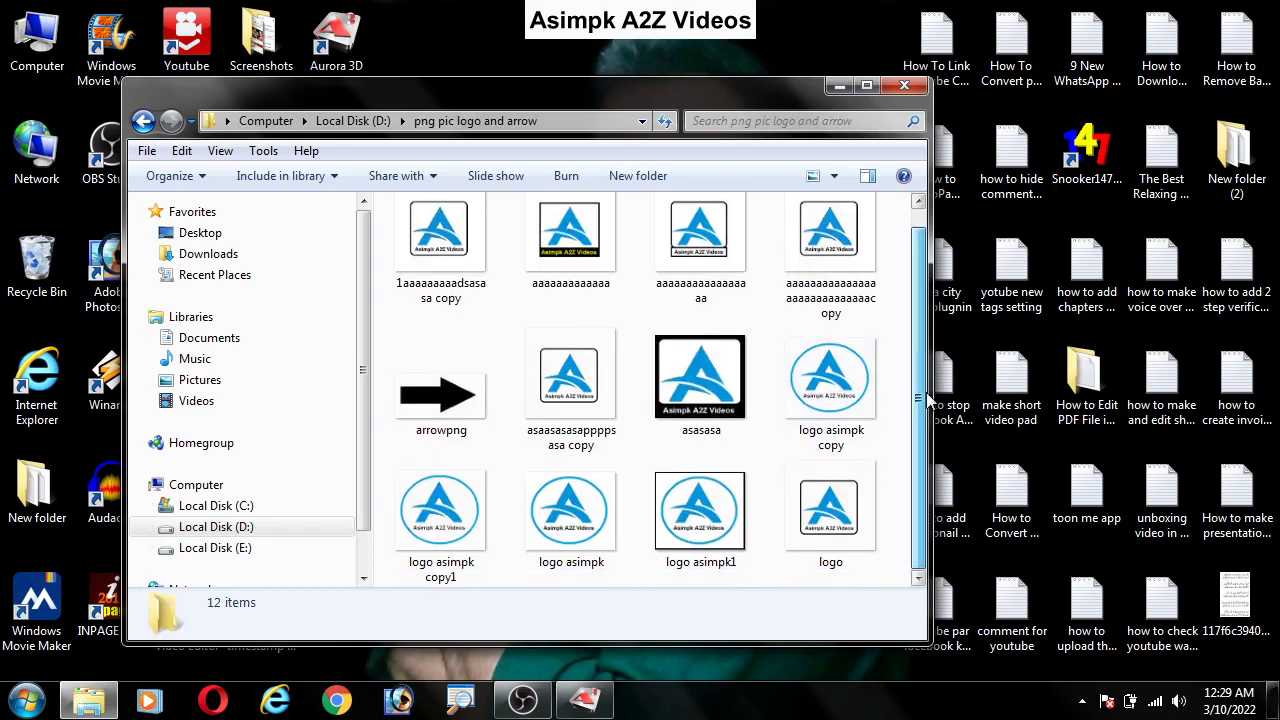
right_click(472, 525)
mouse_move(760, 310)
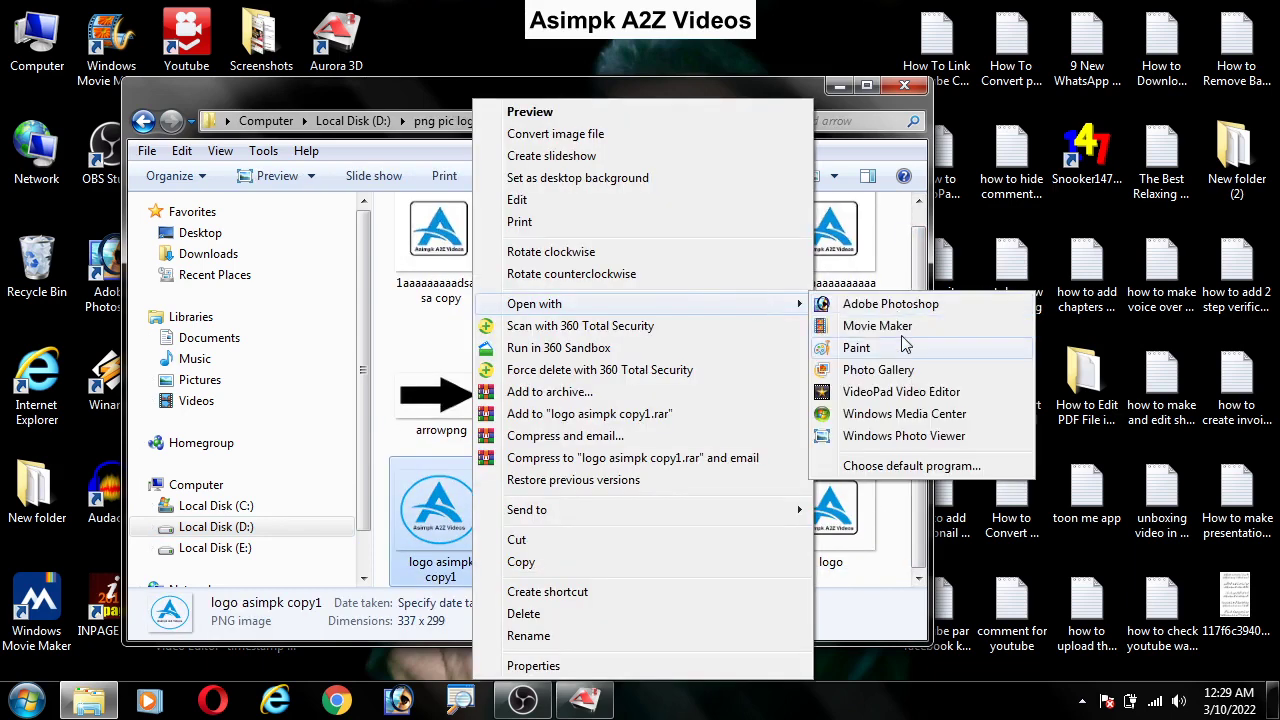
left_click(905, 349)
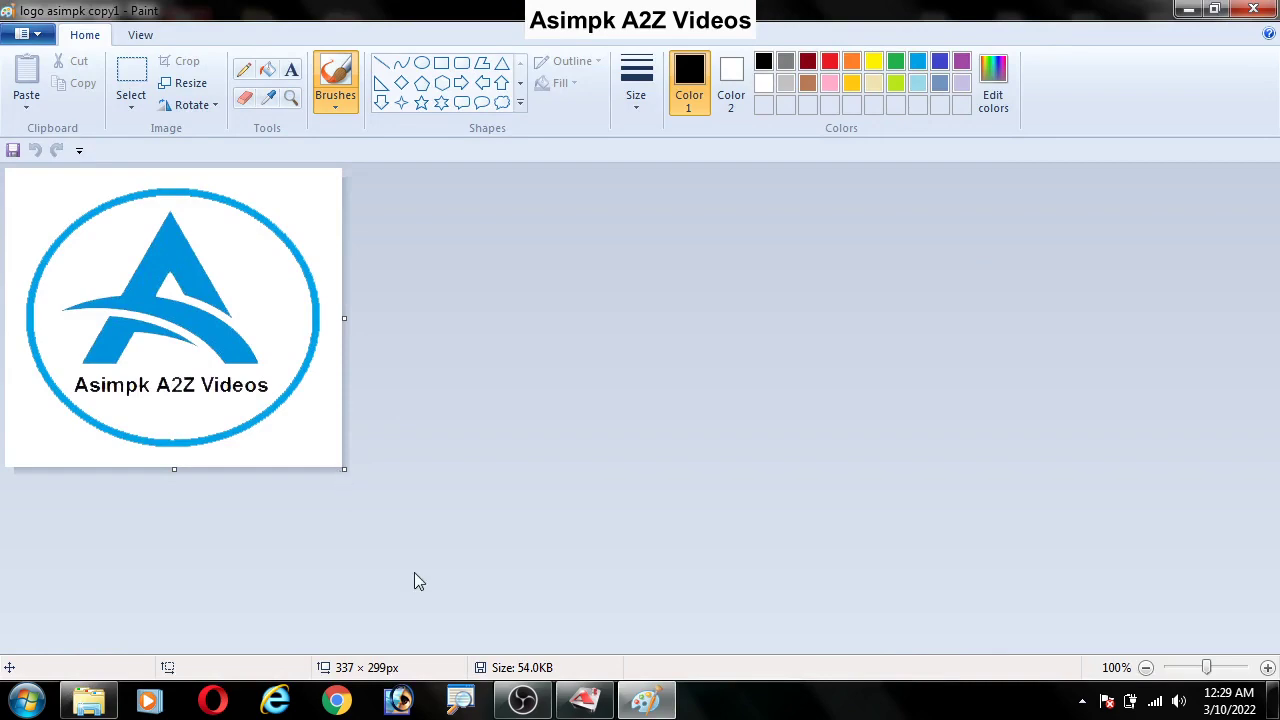
key("ctrl+n")
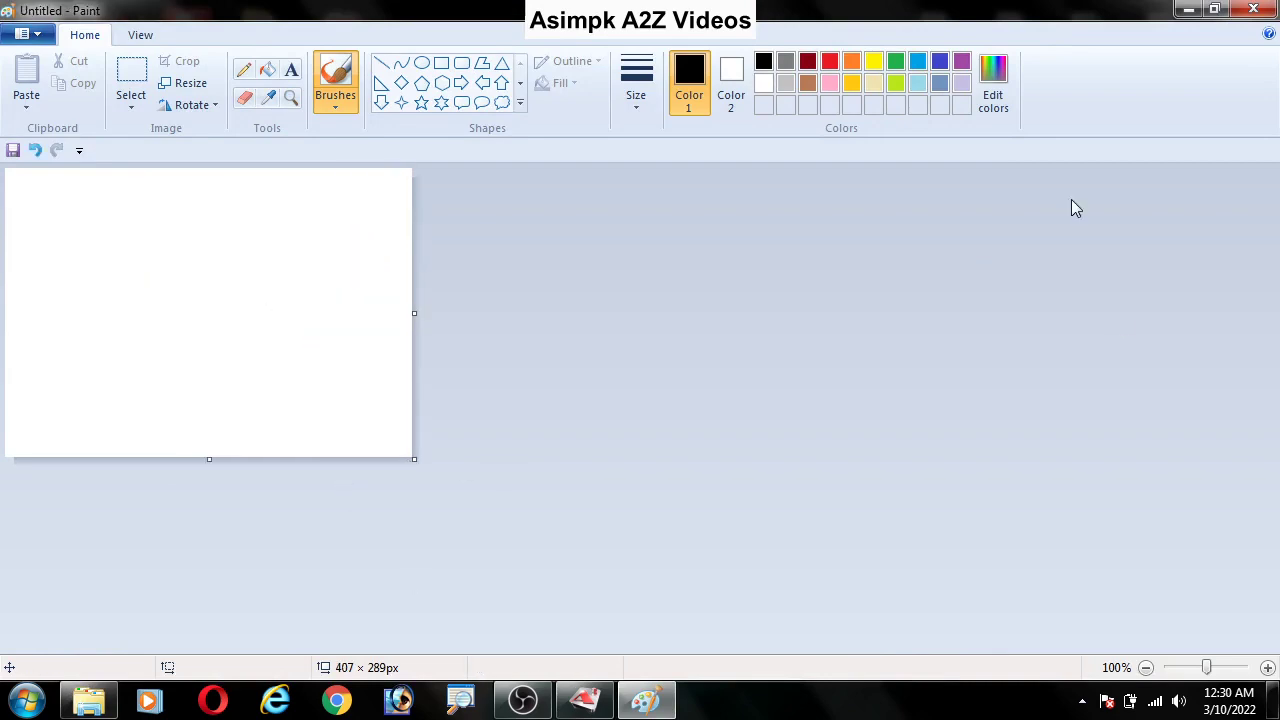
left_click(1253, 9)
left_click(674, 349)
right_click(445, 527)
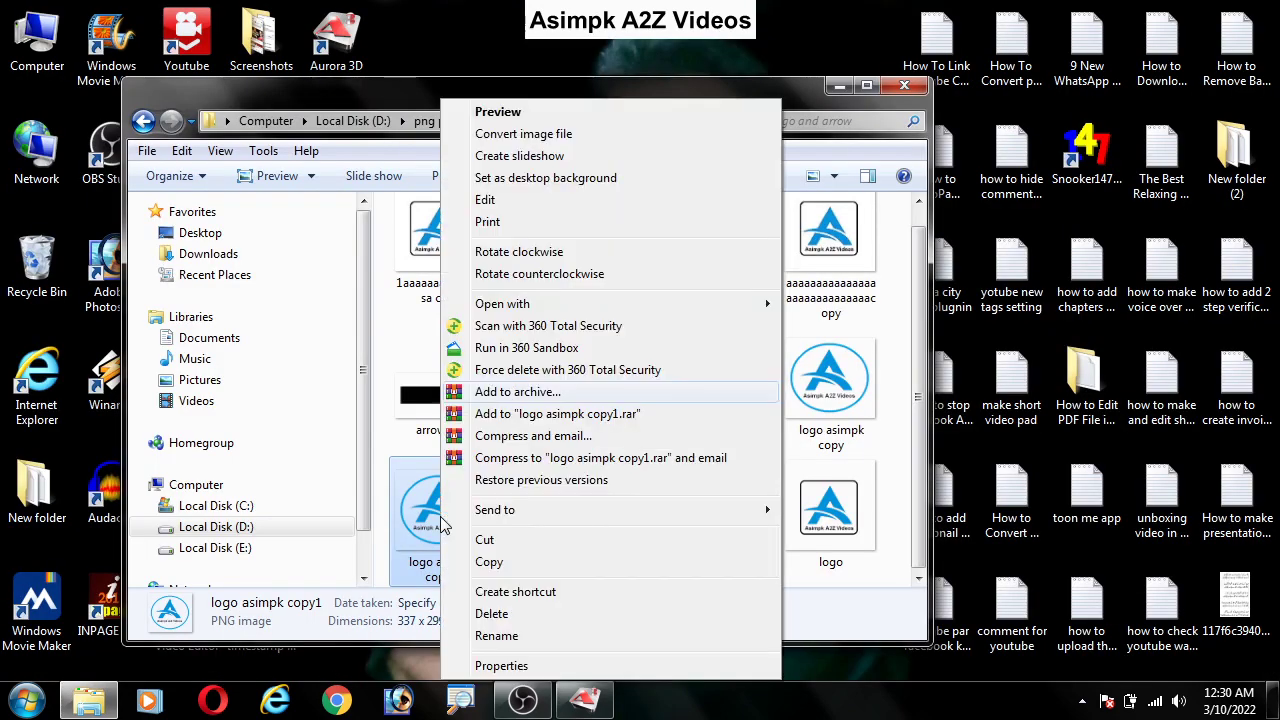
mouse_move(752, 304)
left_click(843, 346)
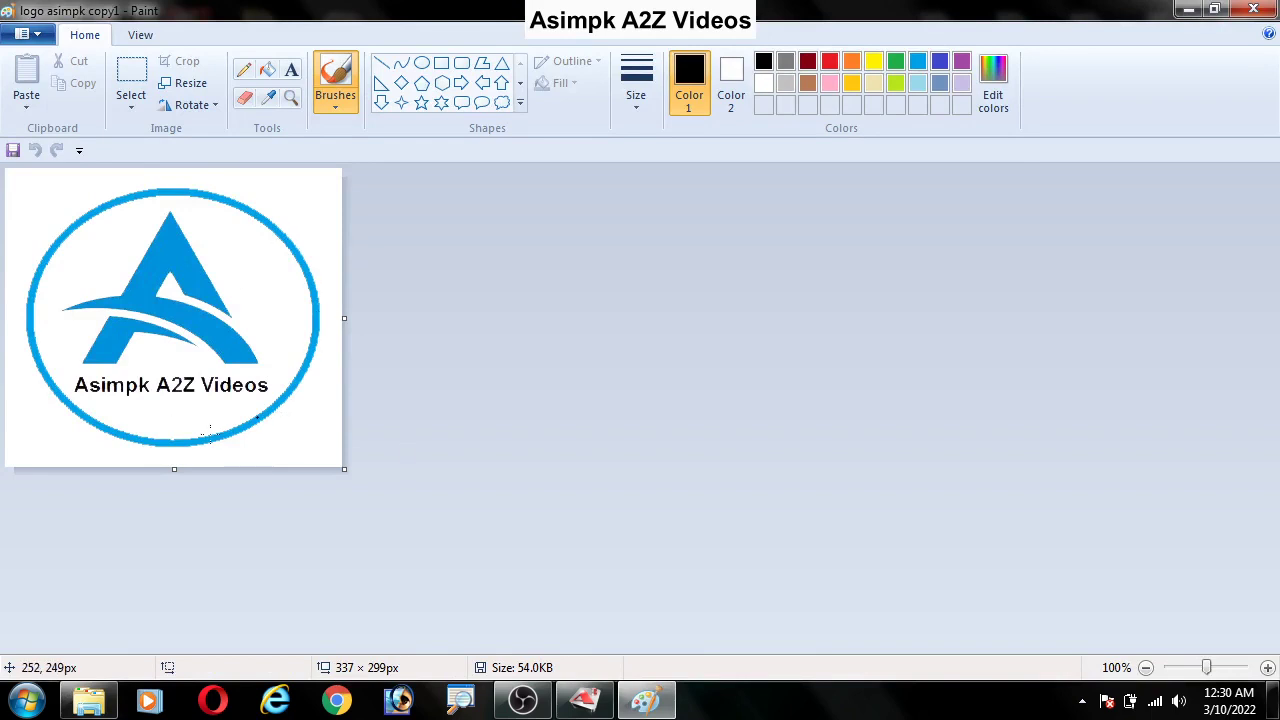
left_click(309, 228)
left_click(1188, 9)
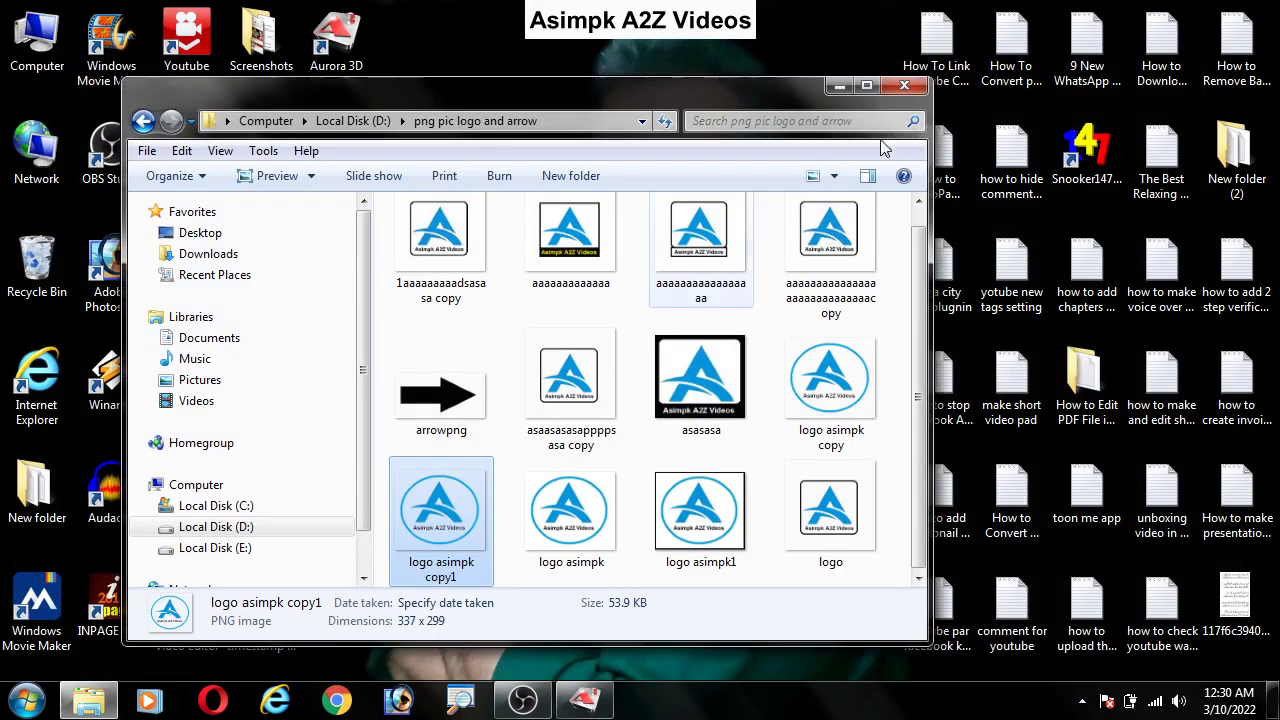
Open the logo asimpk1 image from the folder in Paint.
left_click(700, 510)
right_click(712, 510)
mouse_move(914, 309)
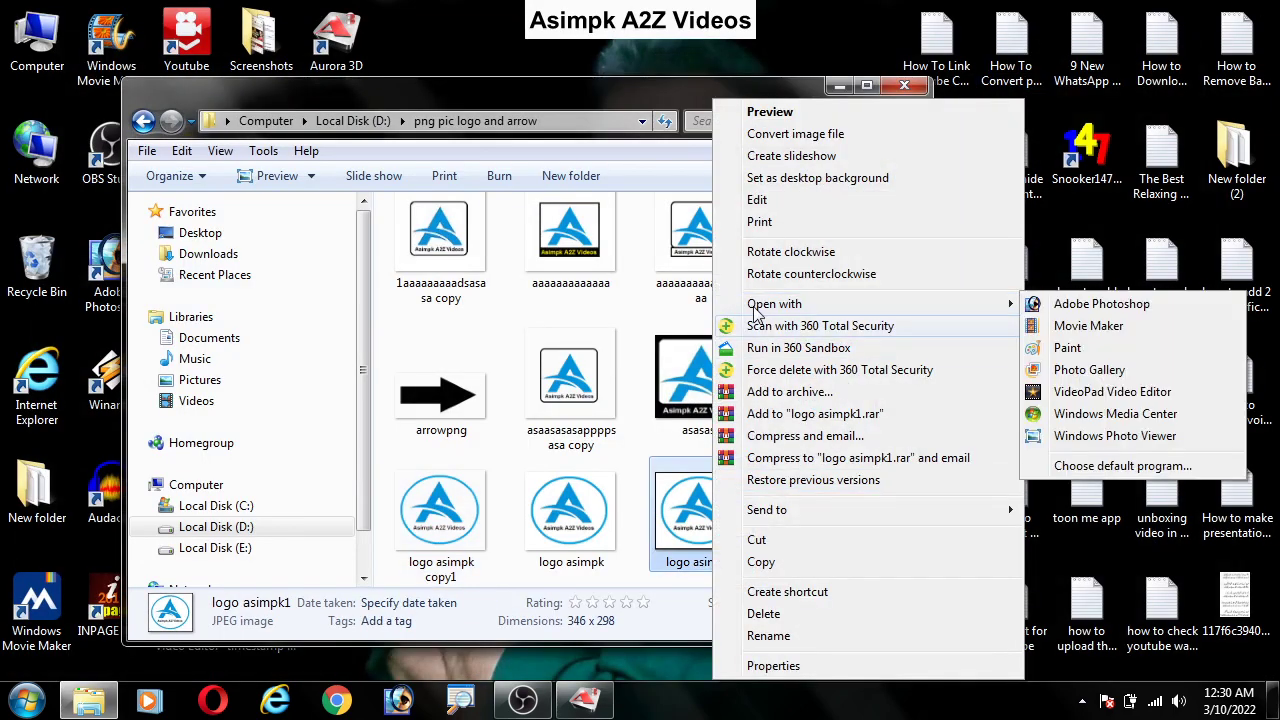
left_click(1080, 349)
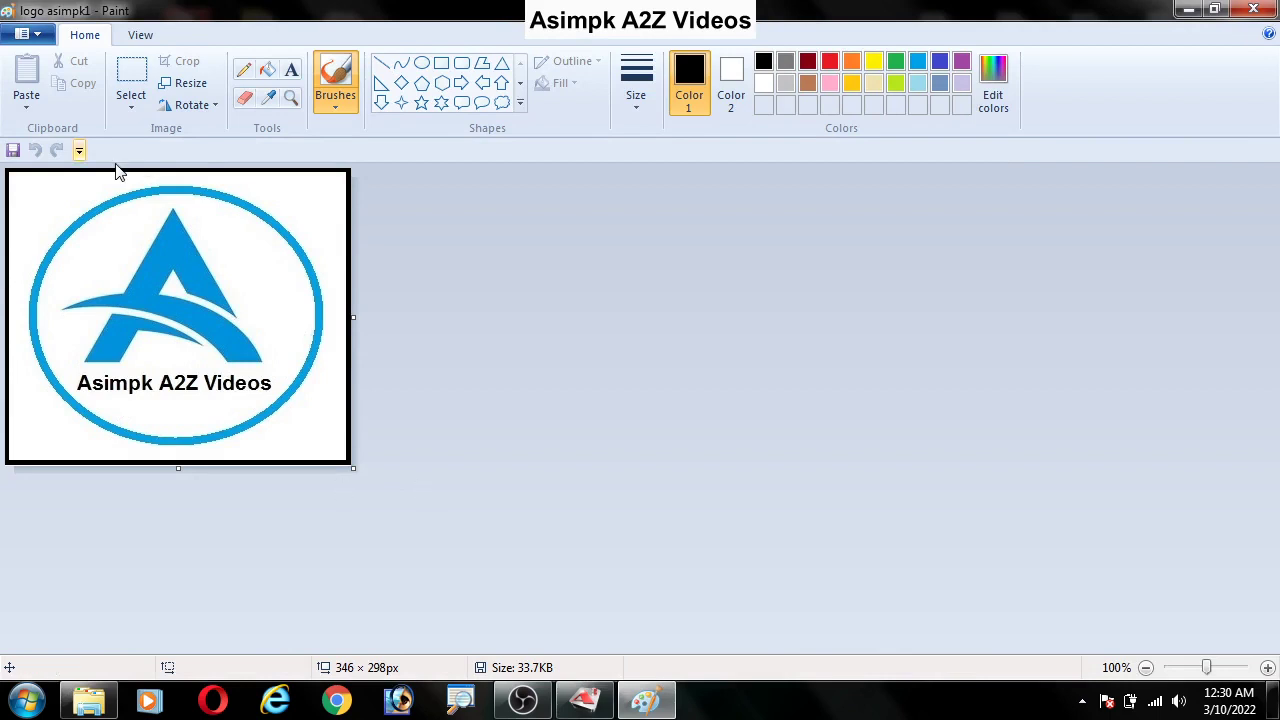
Draw a thicker black border along the logo image's edges with the Line tool, then close Paint and save the changes.
left_click(381, 63)
left_click_drag(8, 171, 356, 172)
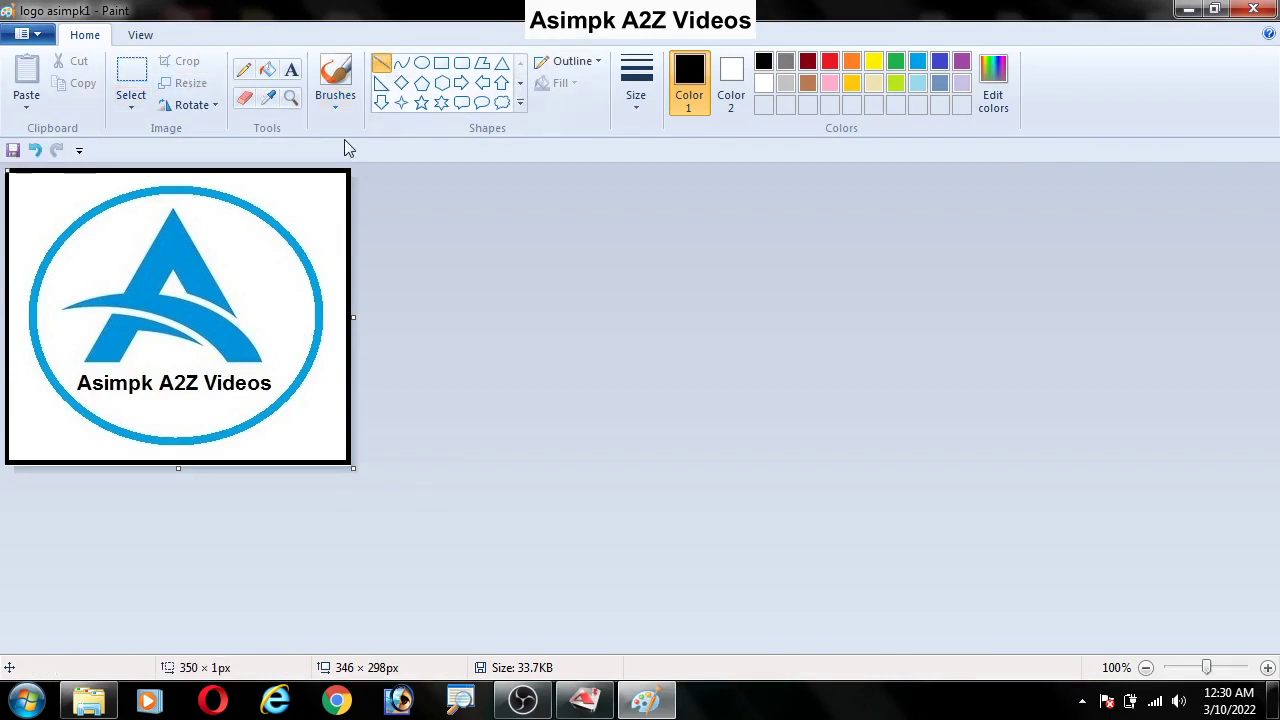
left_click(338, 107)
left_click(644, 106)
left_click(644, 106)
left_click(675, 258)
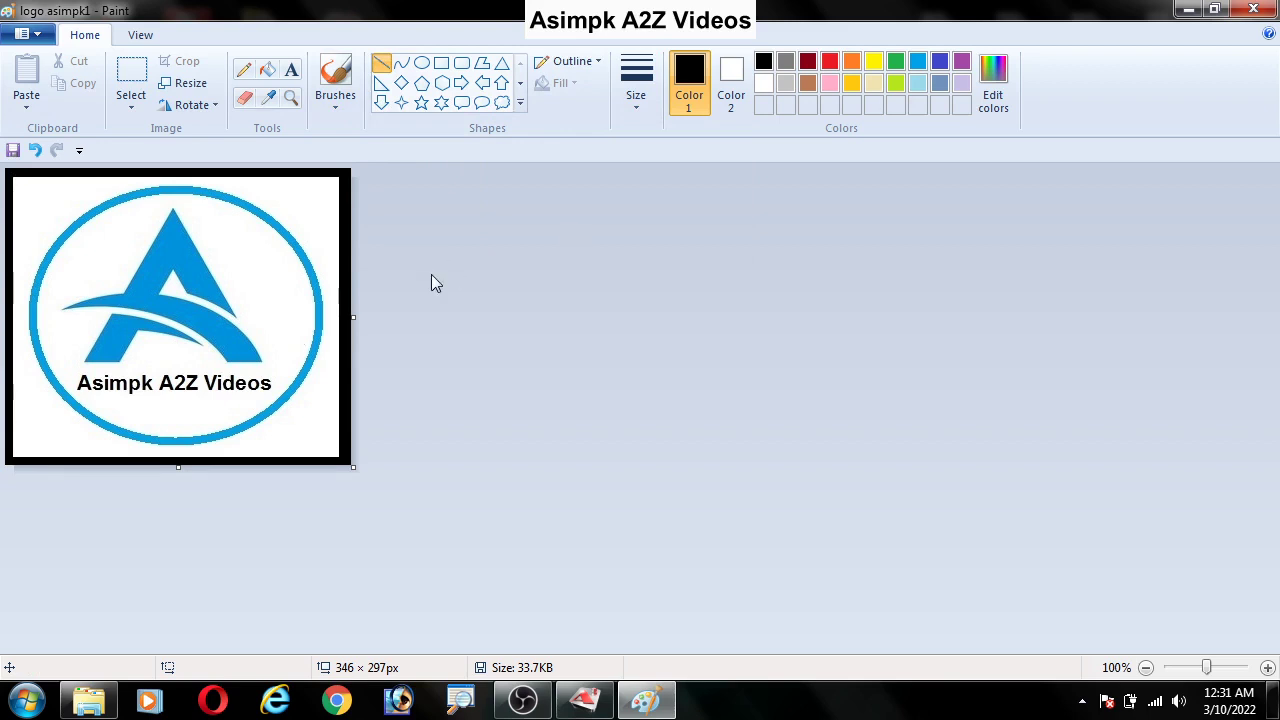
left_click(1253, 9)
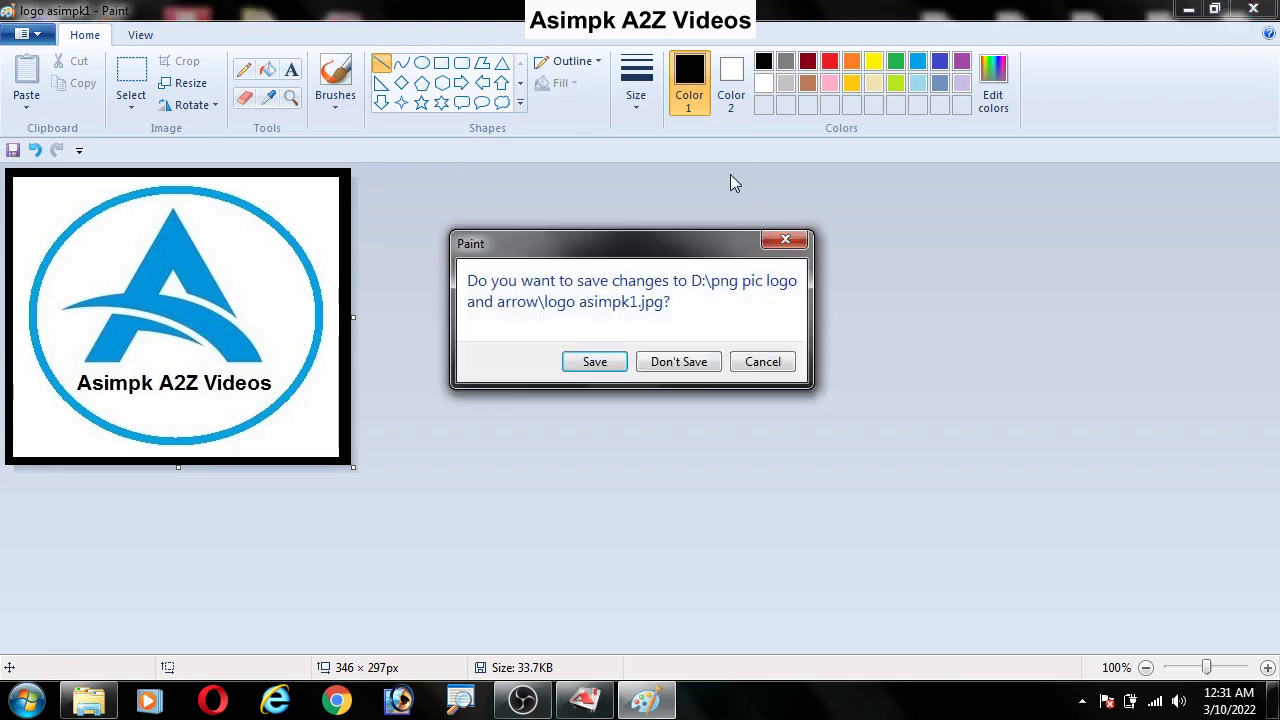
left_click(595, 365)
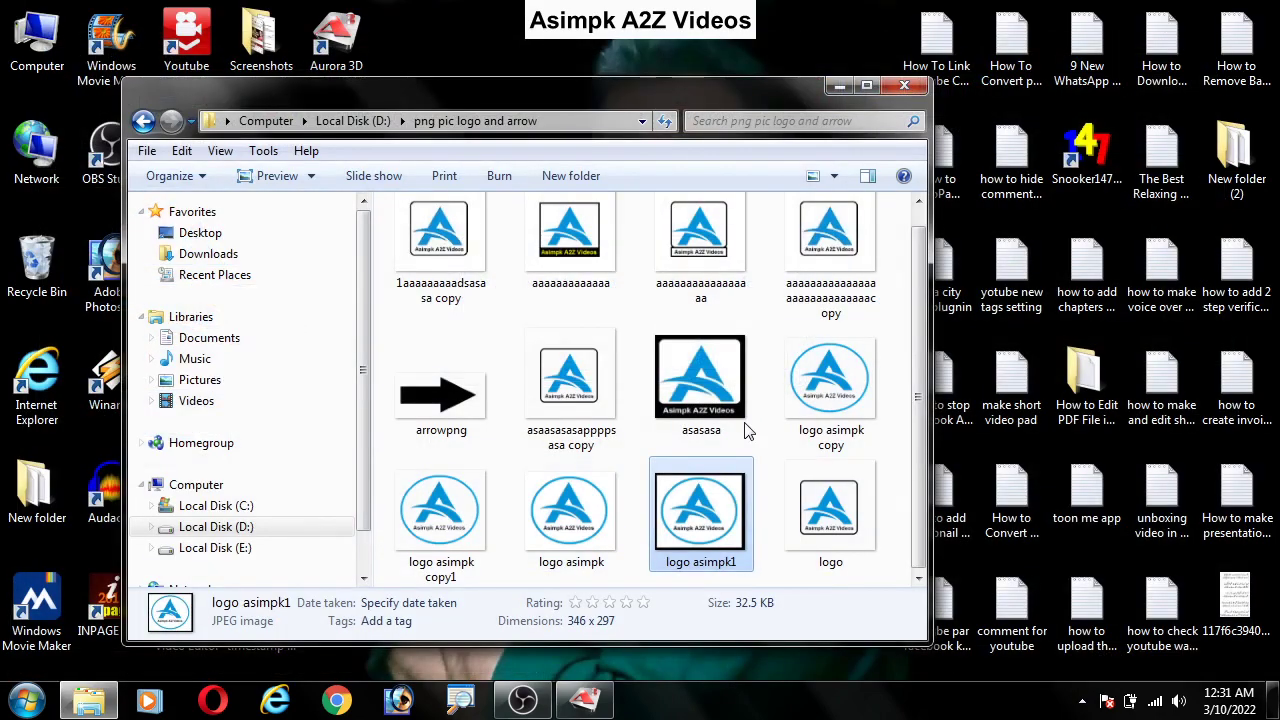
Minimize the folder window, switch to Aurora 3D Animation Maker and add a cube in the middle of the canvas.
left_click(838, 87)
left_click(584, 699)
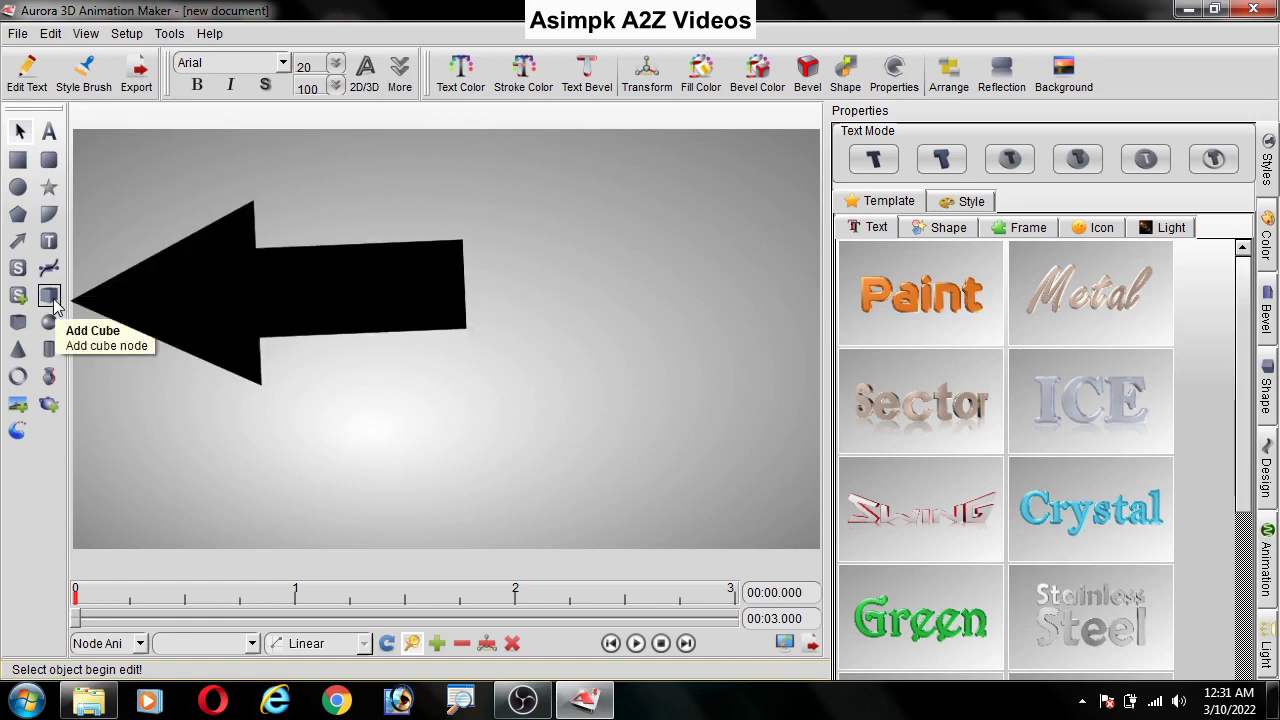
left_click(843, 85)
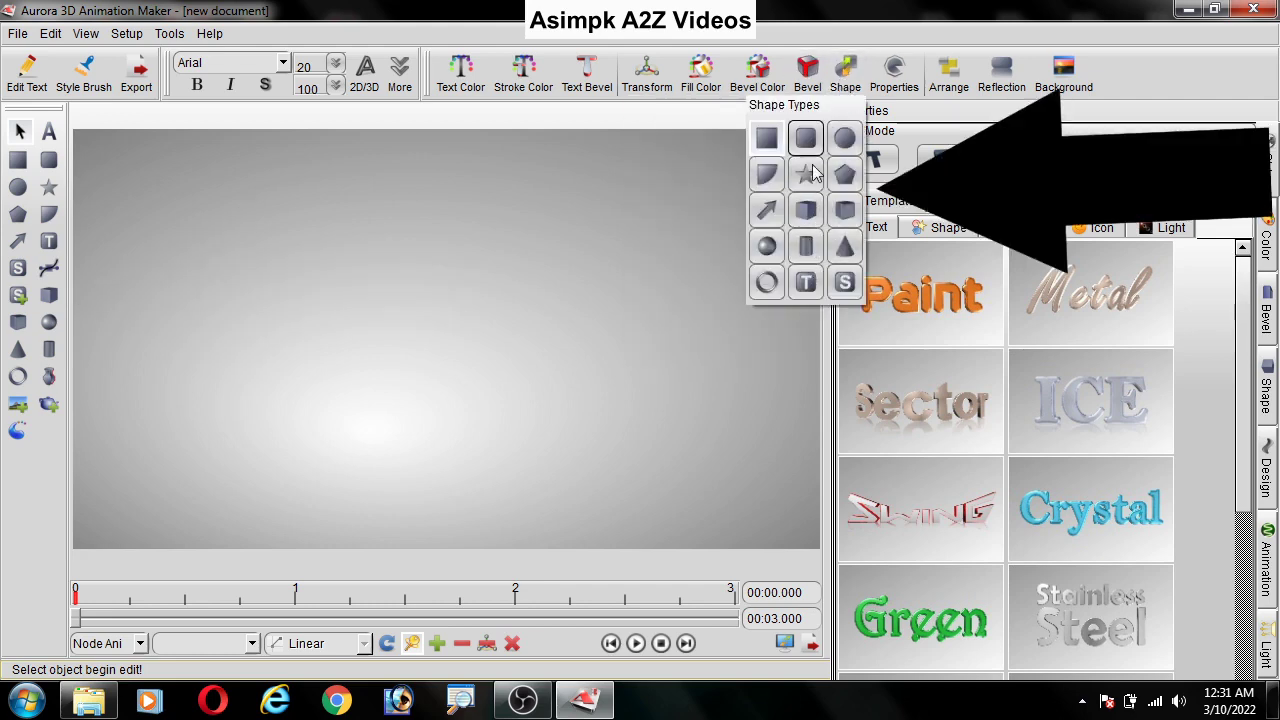
left_click(803, 214)
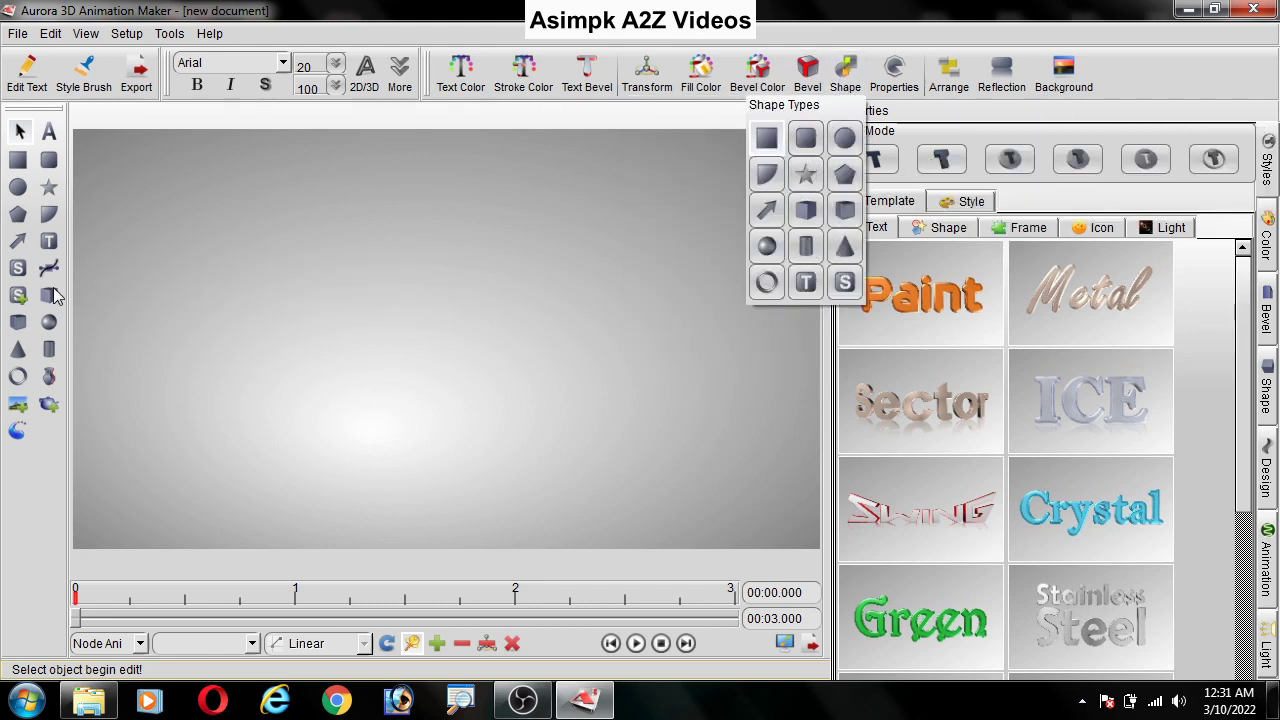
left_click_drag(456, 339, 614, 467)
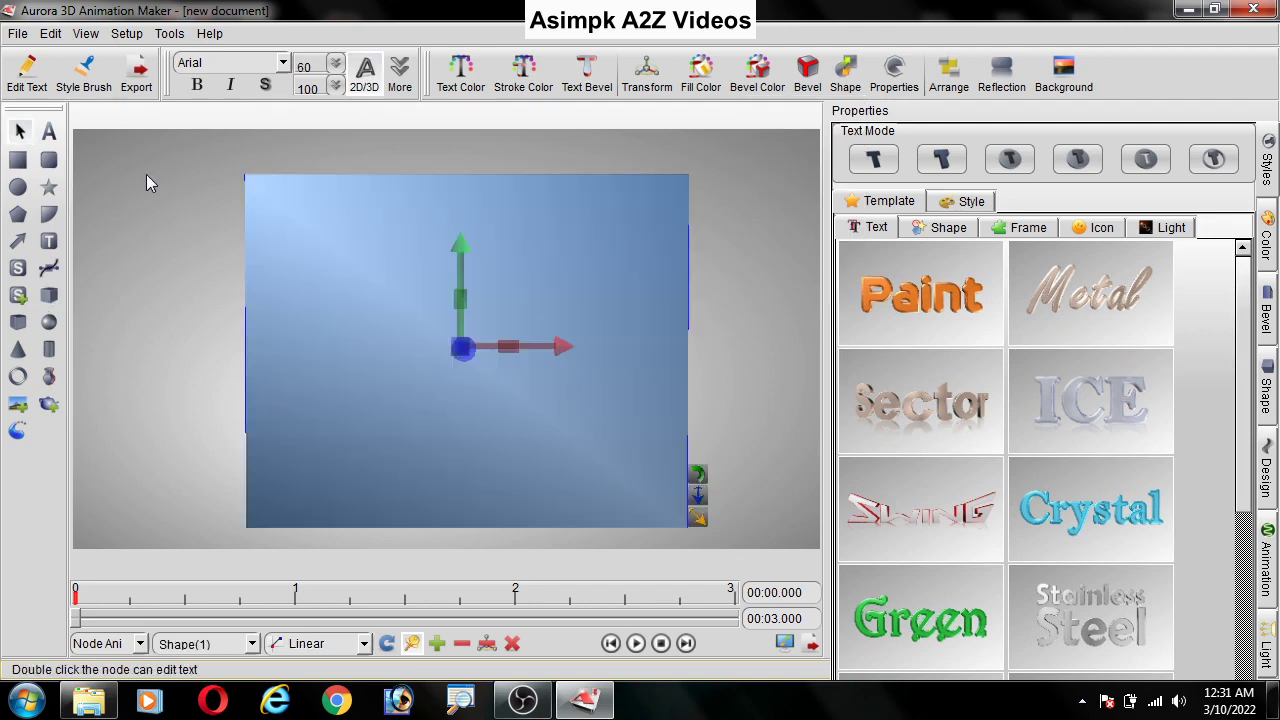
Scale the cube down to a bit over half its size and keep it selected at the canvas centre.
left_click_drag(697, 517, 645, 480)
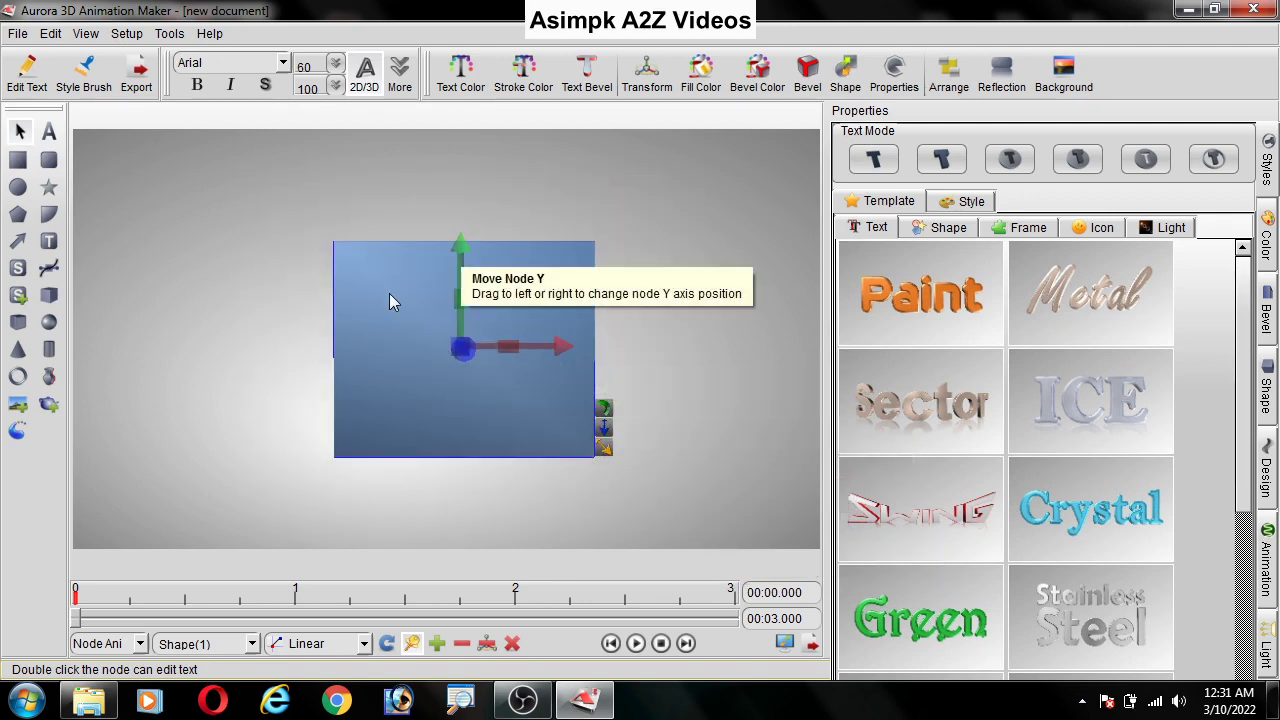
left_click(686, 333)
left_click(513, 348)
left_click(698, 272)
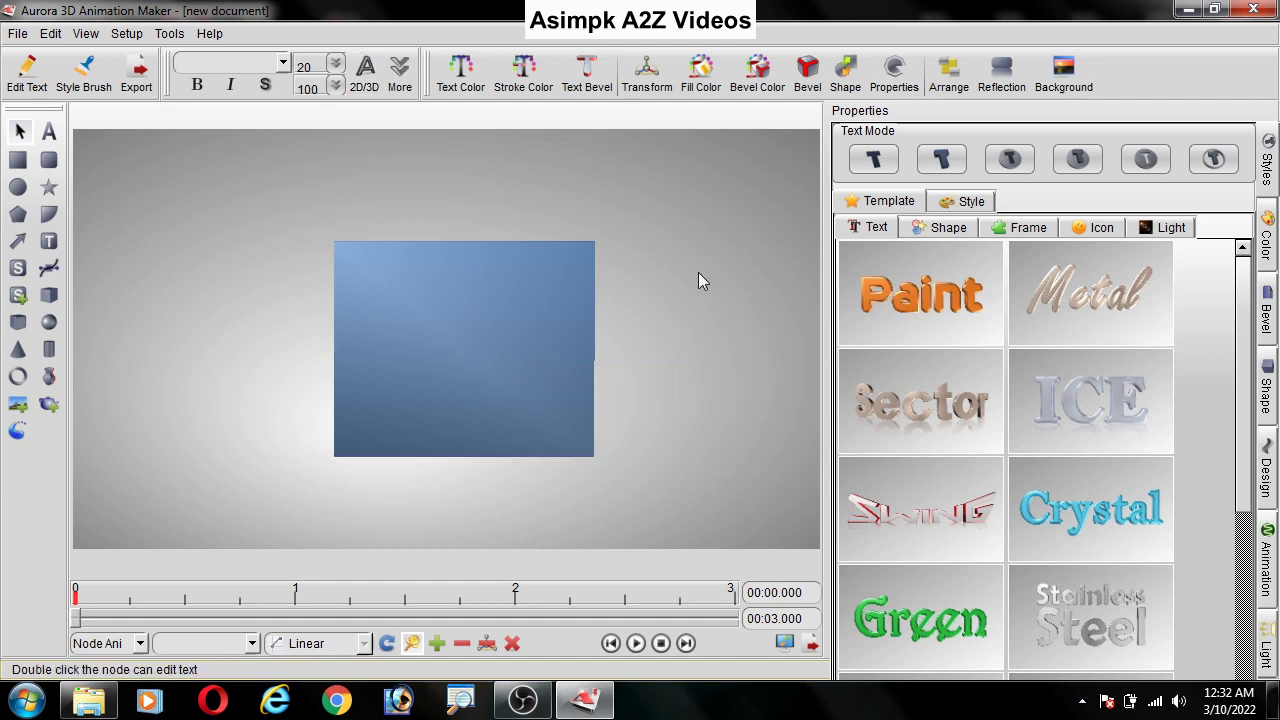
left_click(569, 310)
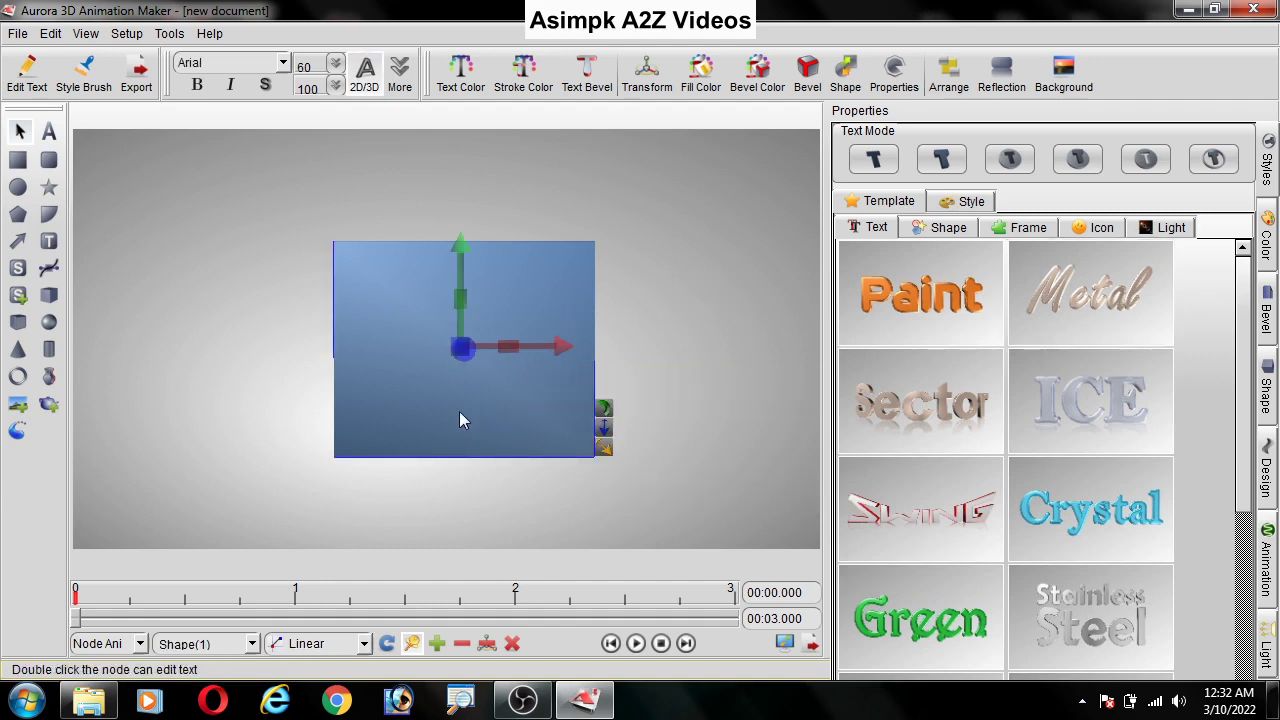
left_click(49, 295)
left_click(845, 68)
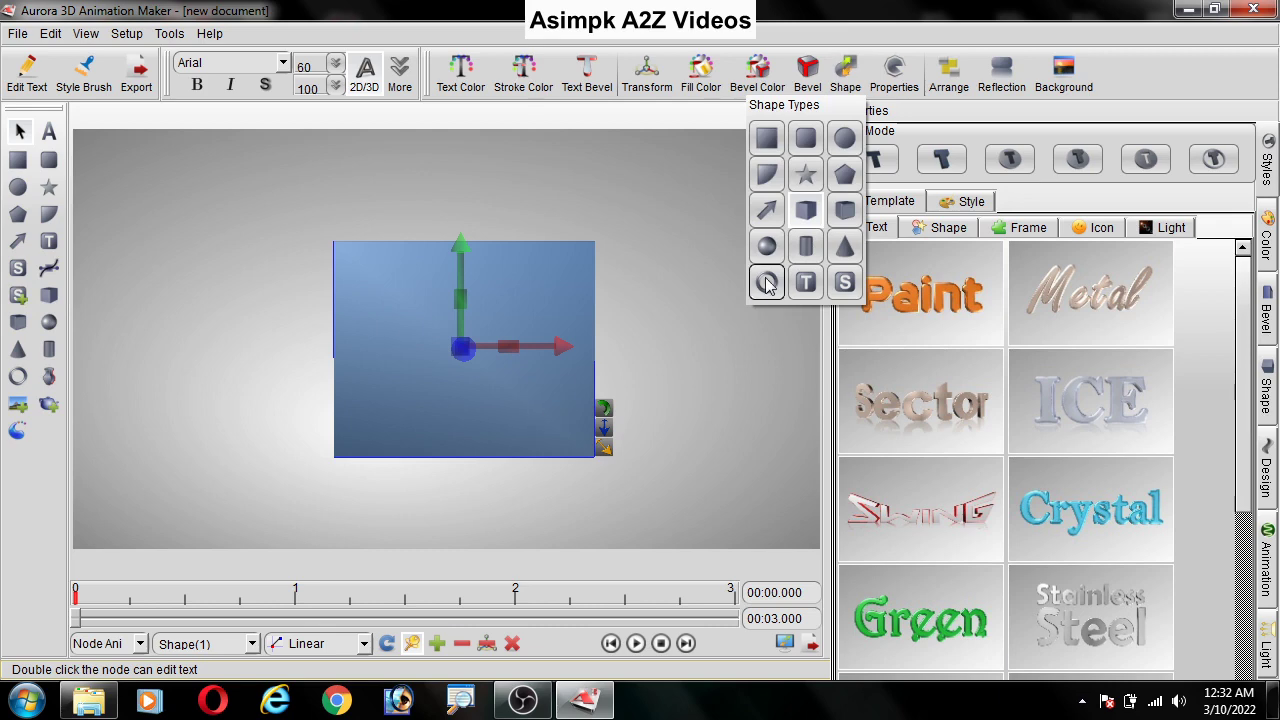
left_click(806, 212)
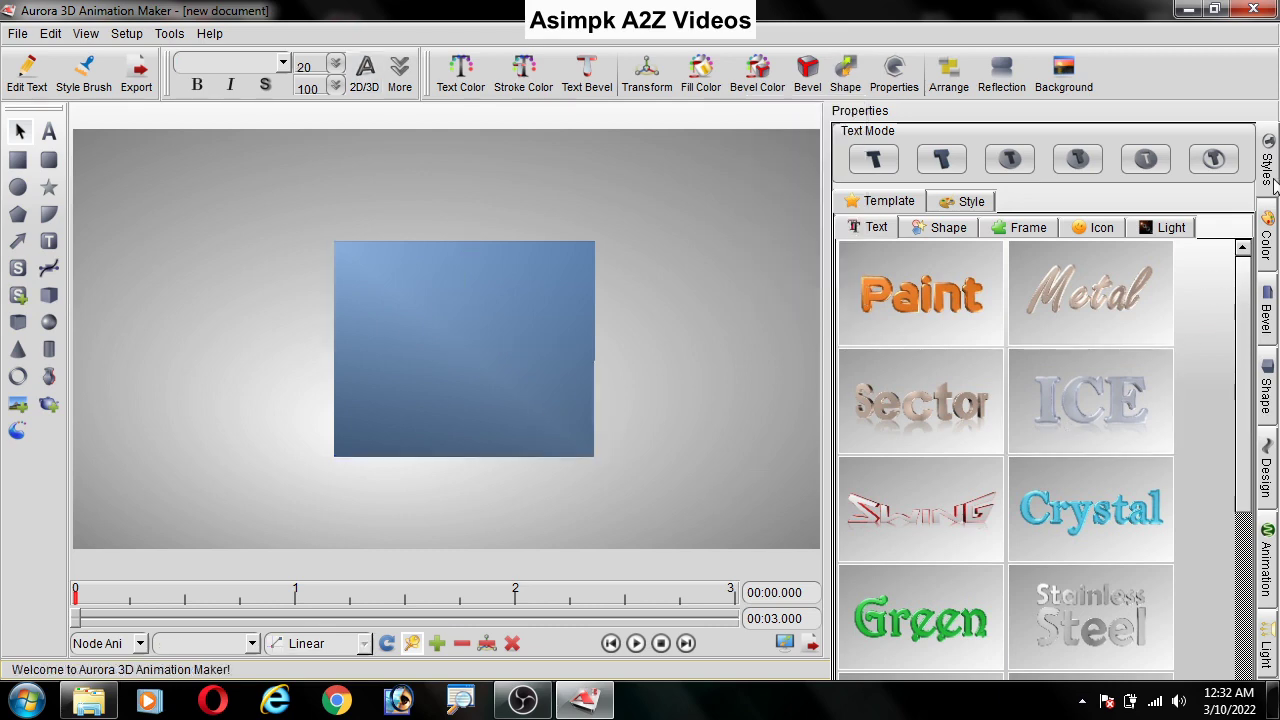
Select the cube and open the texture image selector for its fill.
left_click(1267, 240)
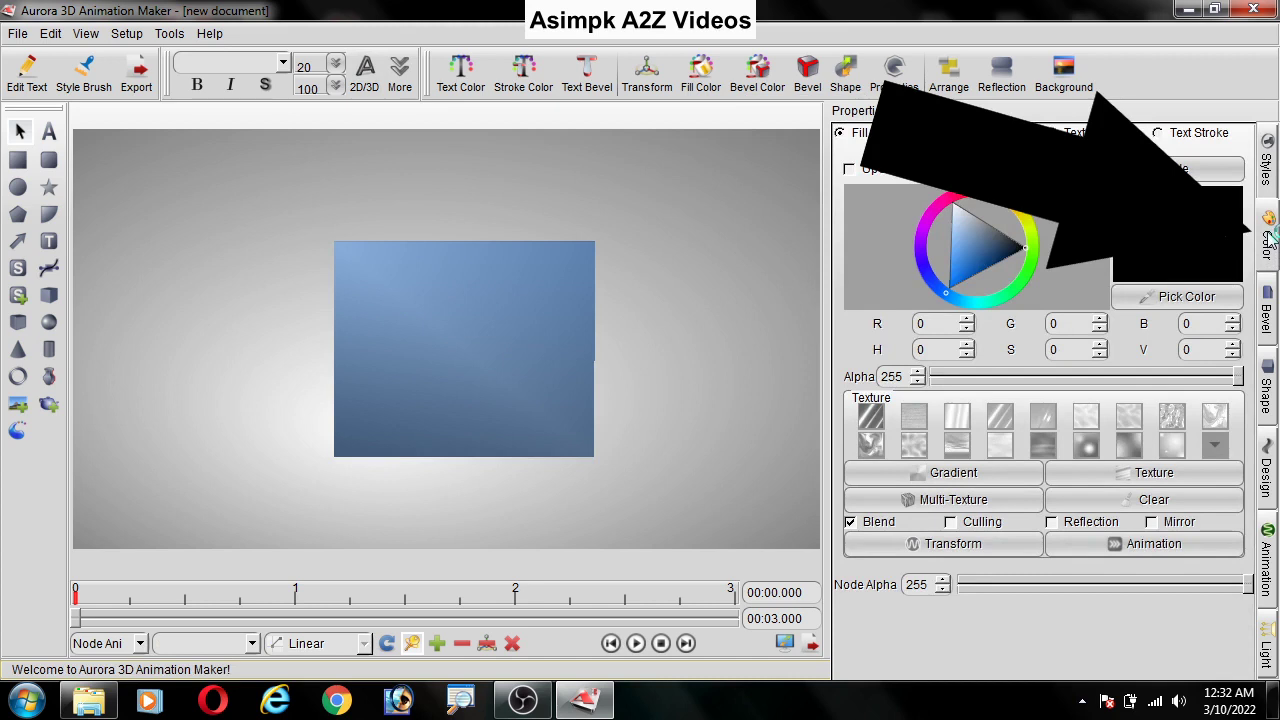
left_click(480, 350)
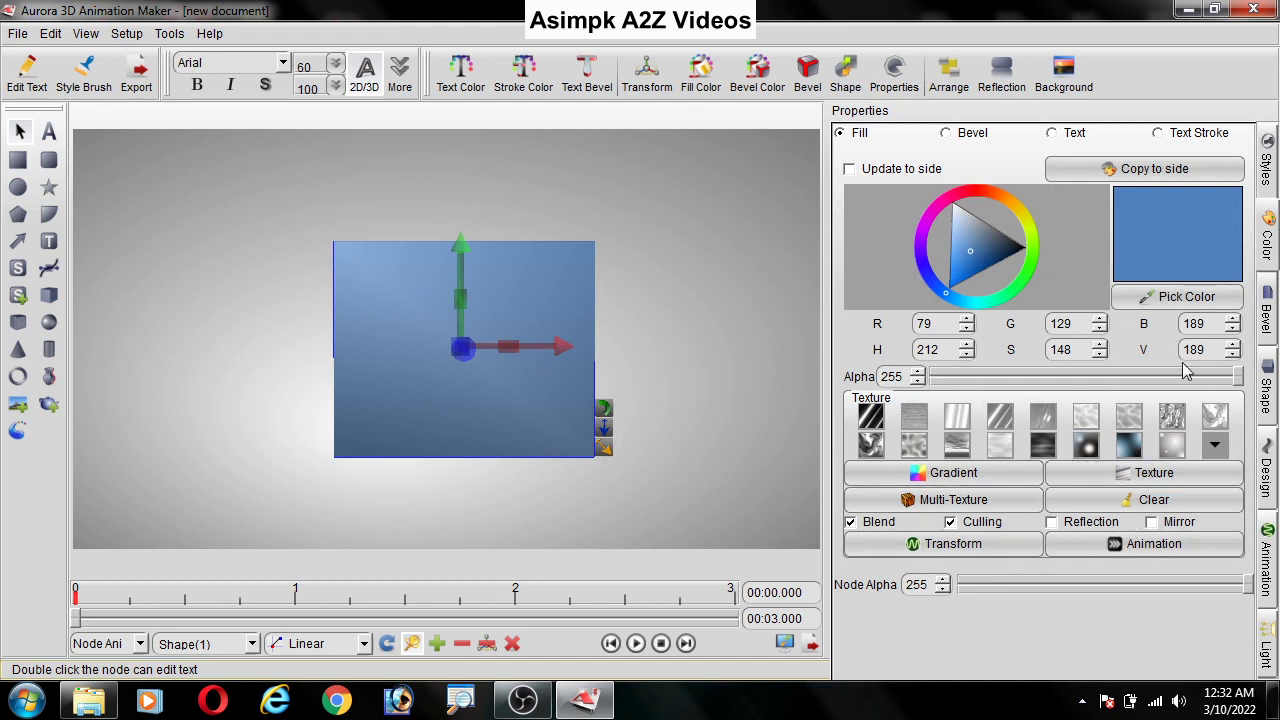
key("Escape")
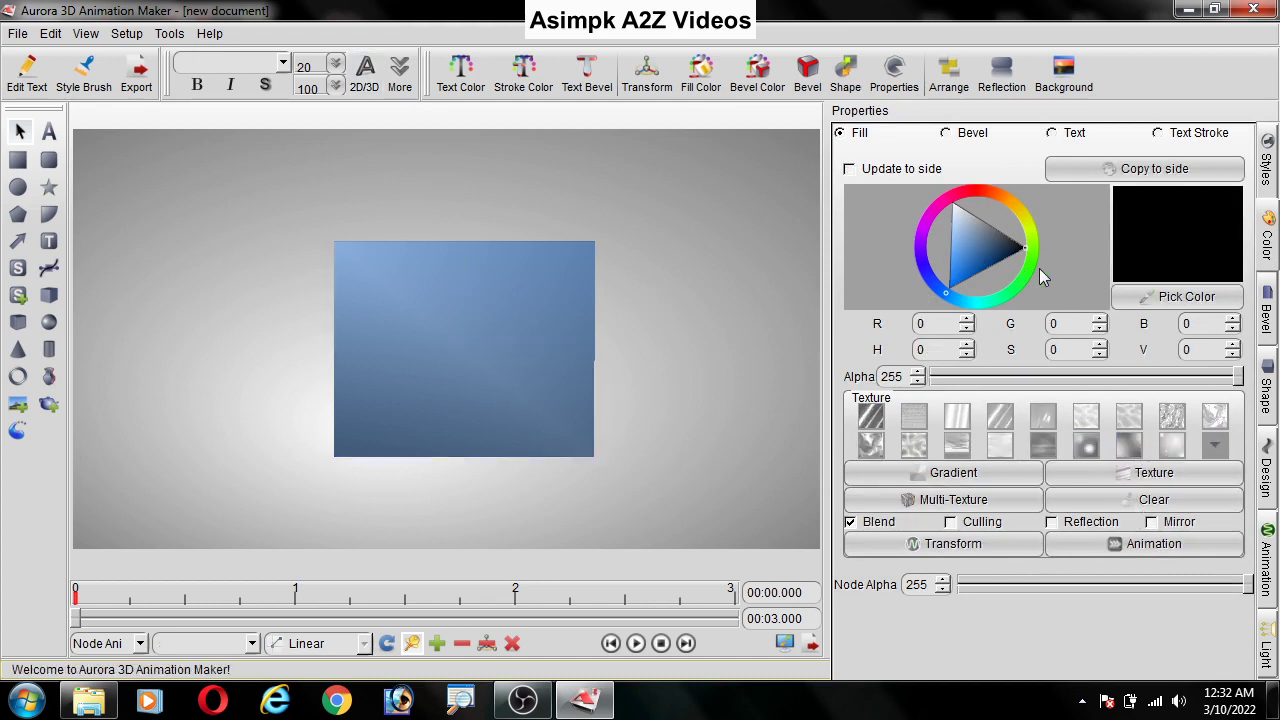
left_click(538, 375)
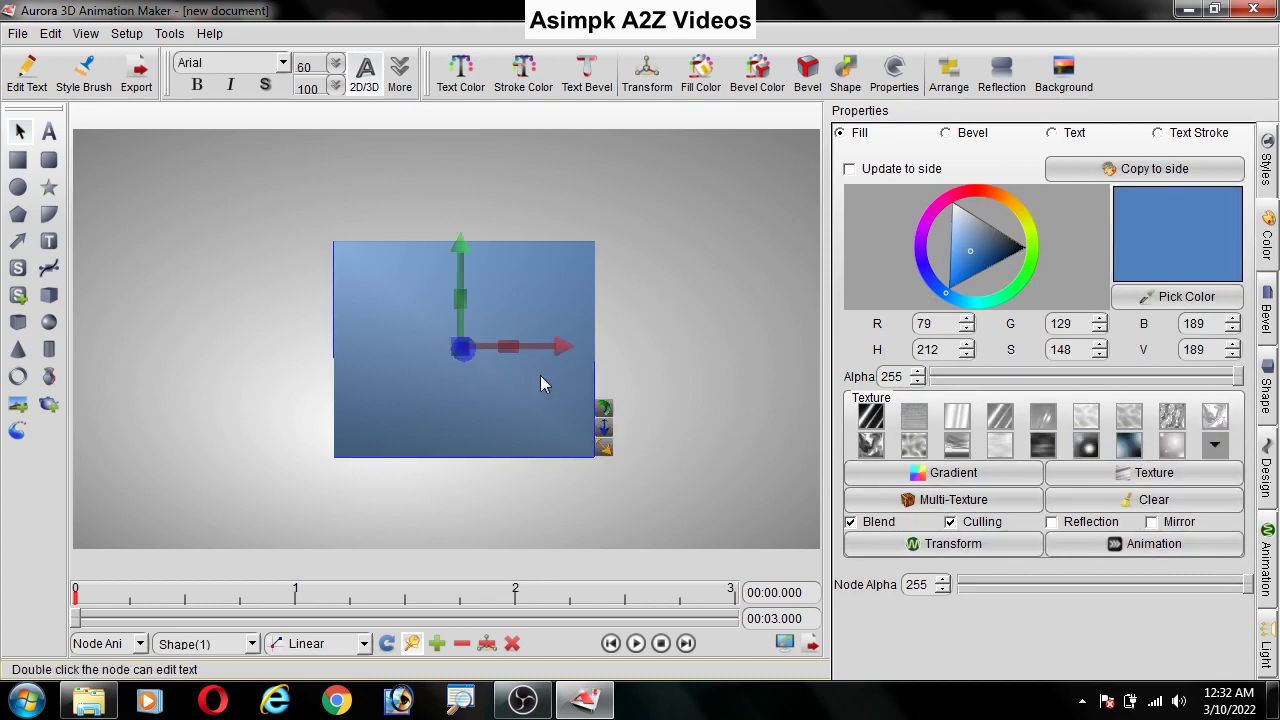
left_click(1139, 478)
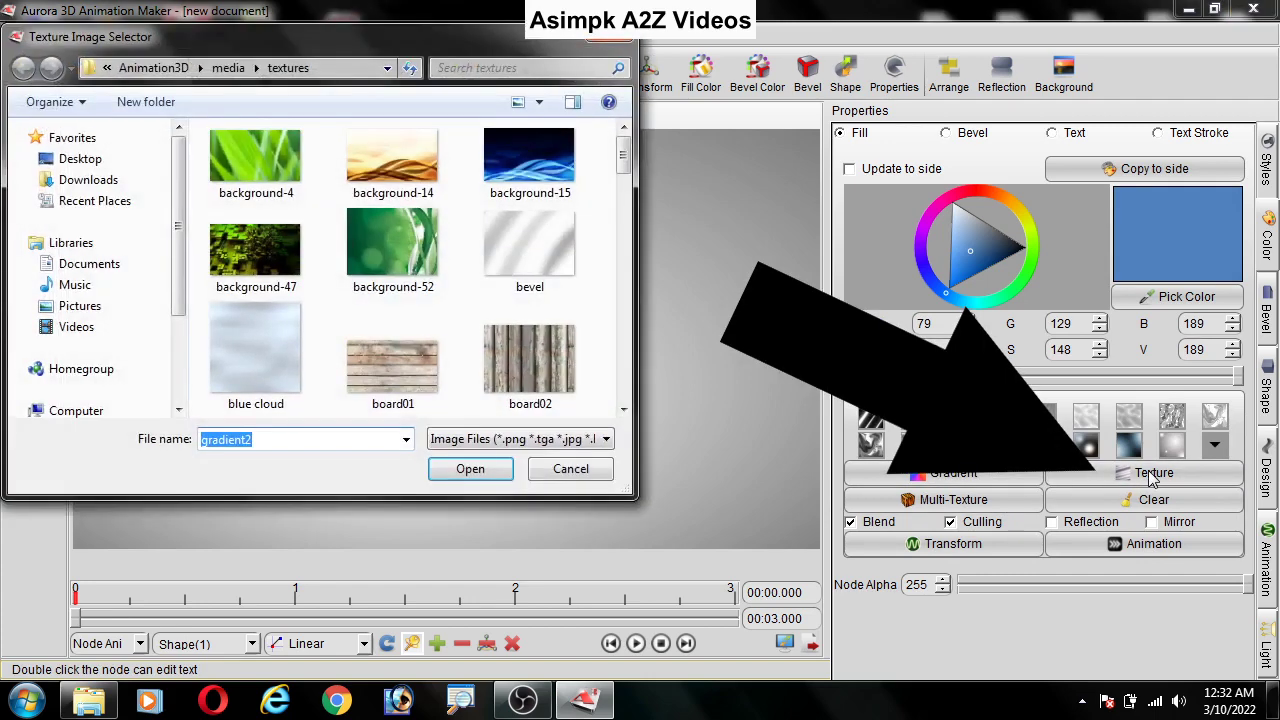
Browse the texture image selector to the "png pic logo and arrow" folder on Local Disk (D:).
scroll(410, 250, "down", 5)
scroll(430, 165, "up", 5)
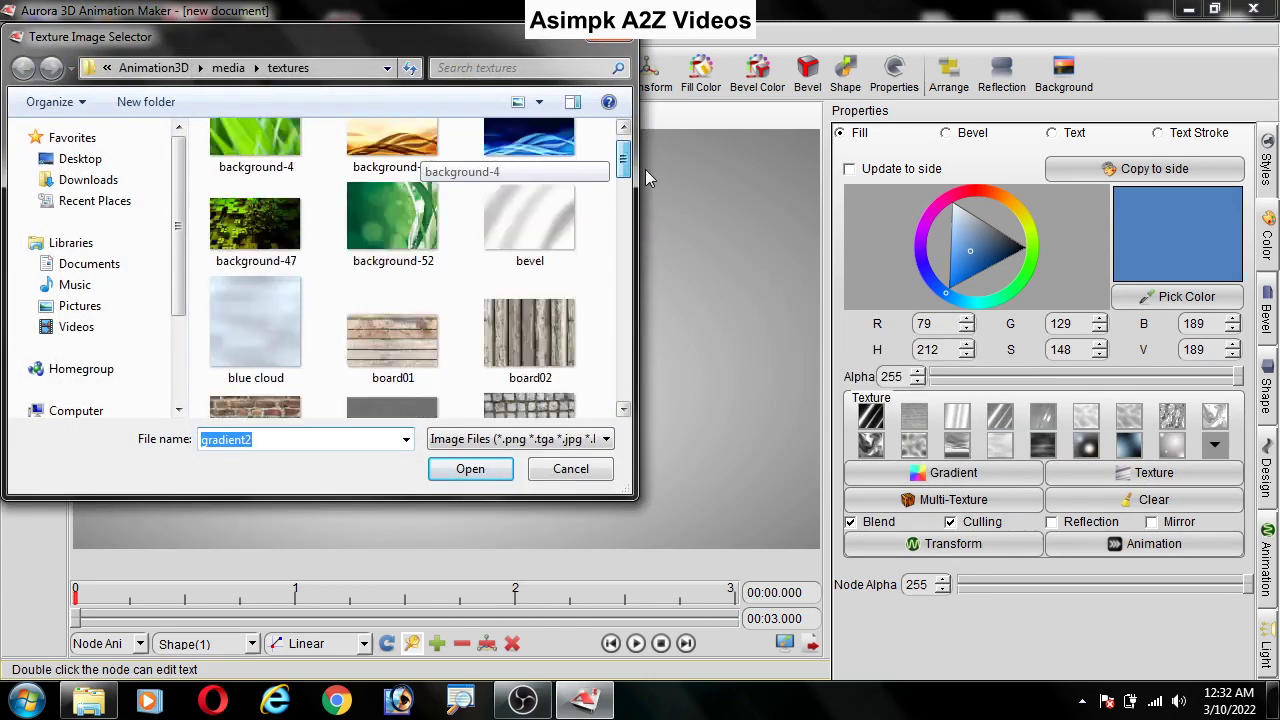
scroll(166, 300, "down", 3)
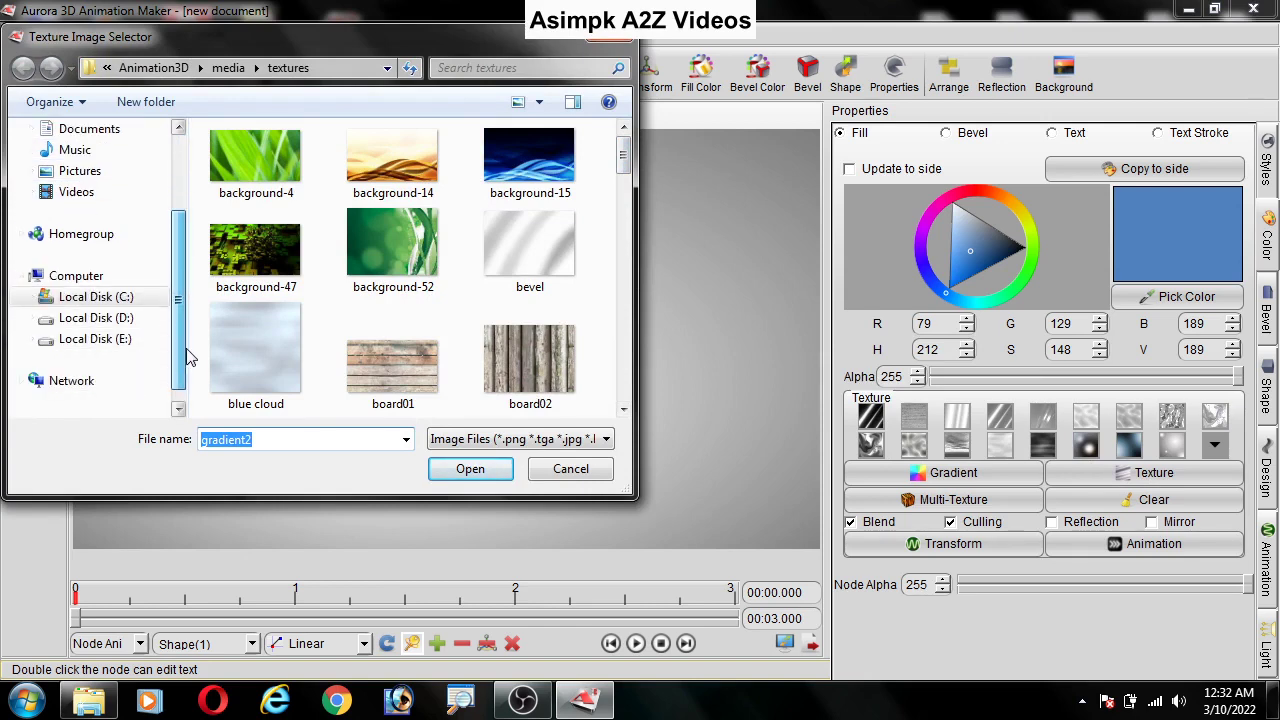
scroll(118, 388, "up", 1)
left_click(118, 386)
left_click(110, 360)
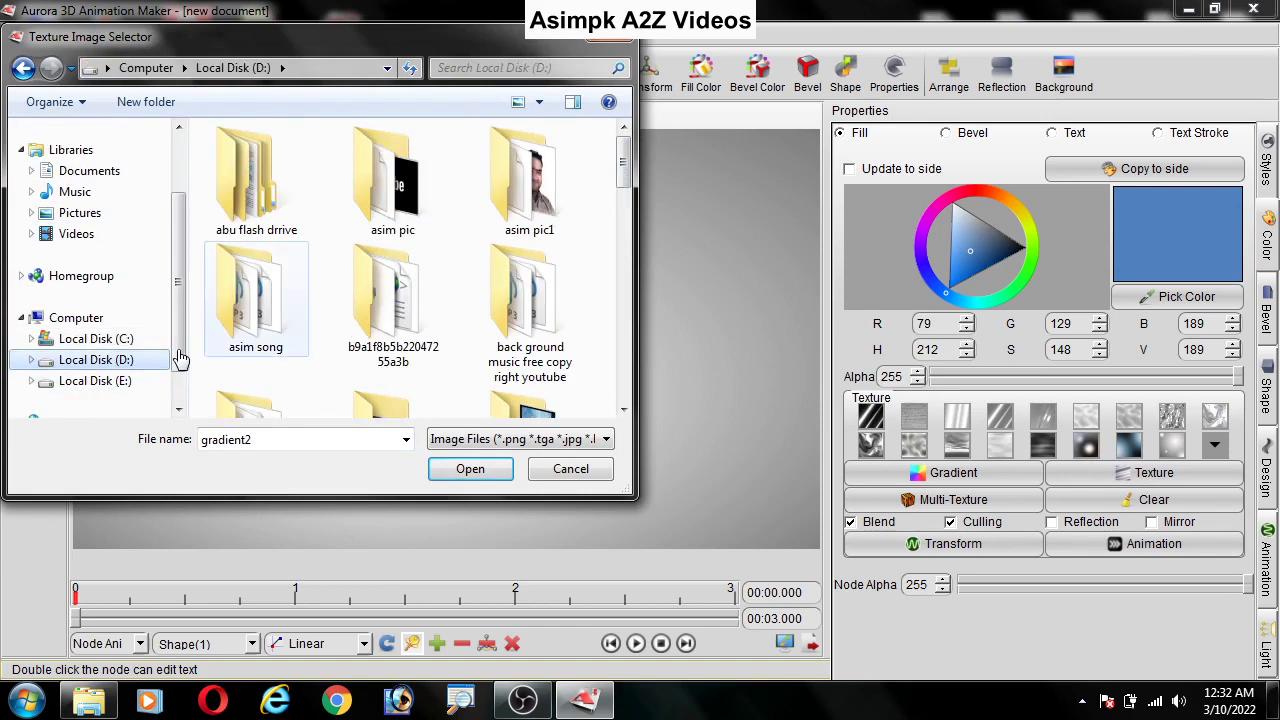
scroll(630, 230, "down", 5)
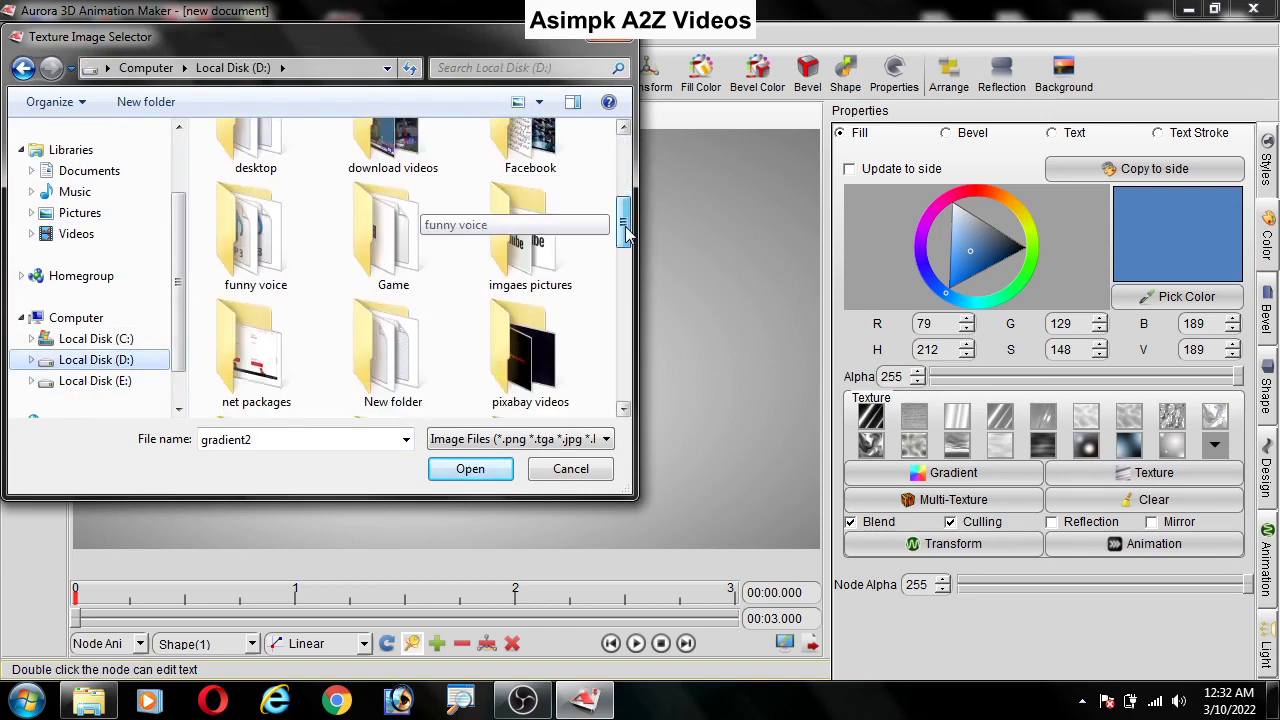
scroll(627, 228, "up", 1)
left_click(545, 310)
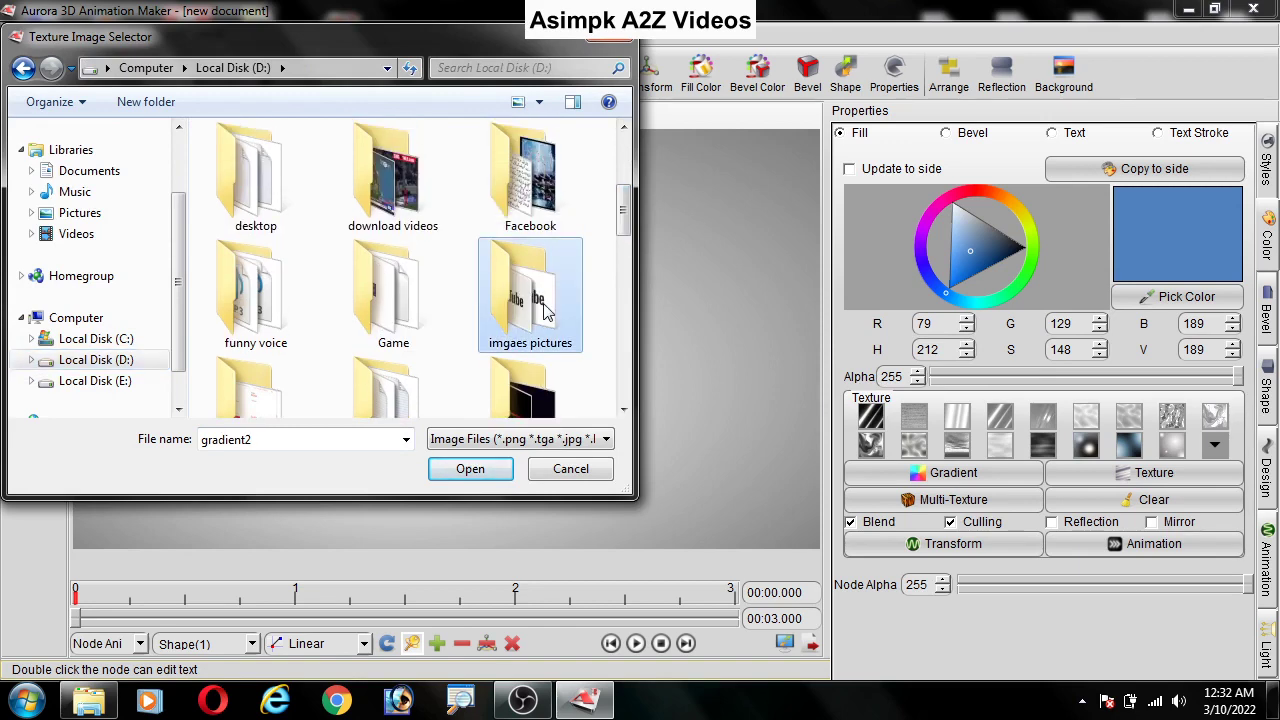
left_click_drag(627, 207, 624, 265)
double_click(256, 250)
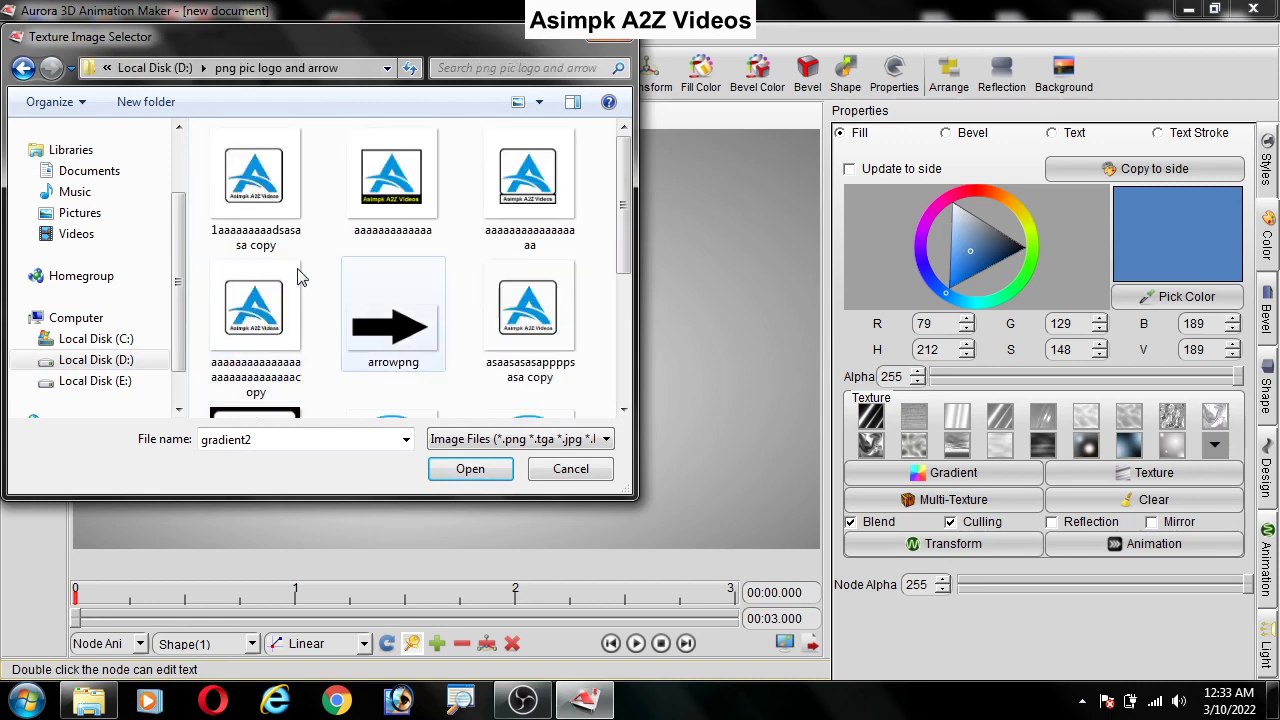
Apply the black-bordered logo asimpk1 image as the cube's fill texture.
left_click_drag(620, 207, 622, 255)
left_click(386, 400)
double_click(400, 425)
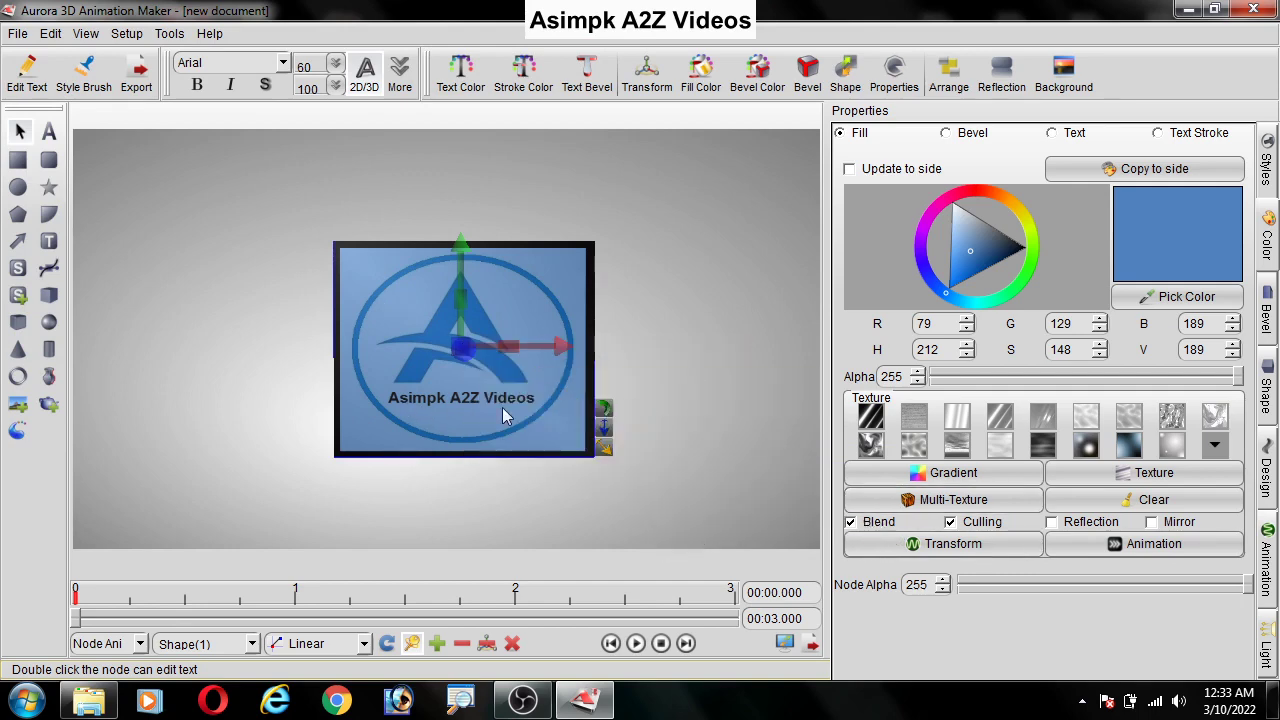
Turn off Blend for the cube's texture so the logo shows in its own colours, and reselect the cube.
left_click(851, 522)
left_click(698, 430)
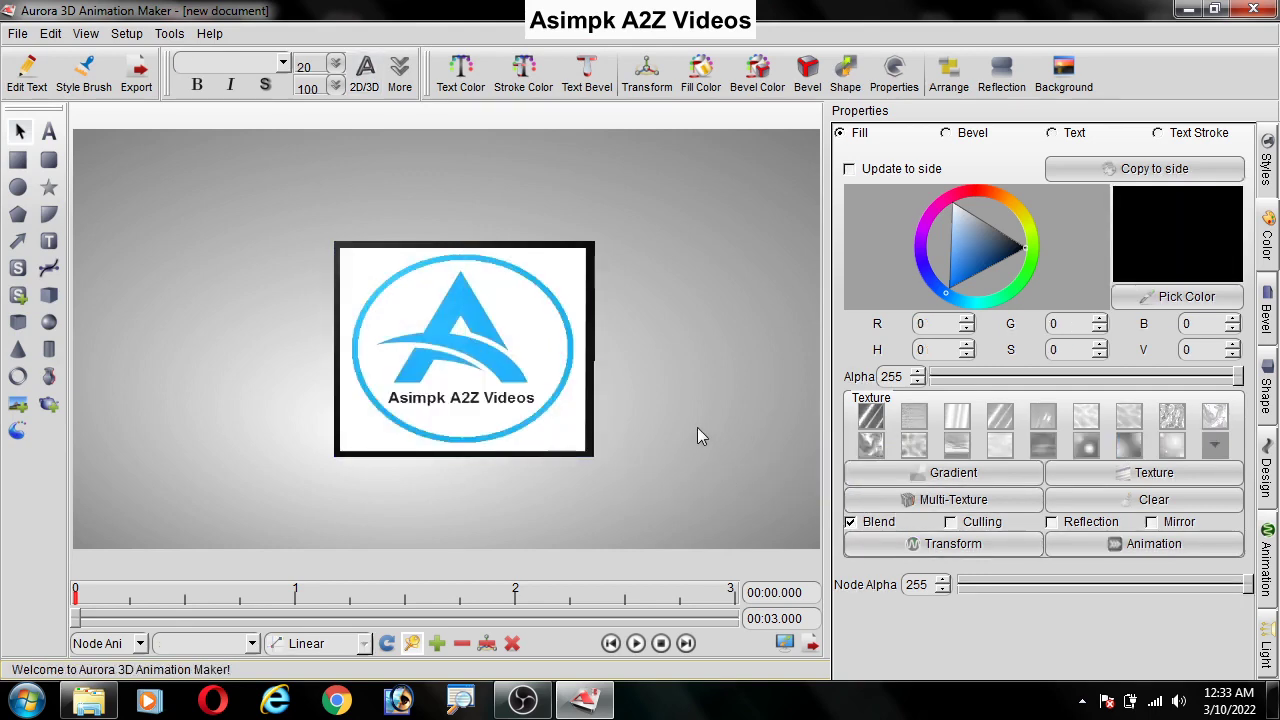
left_click(503, 436)
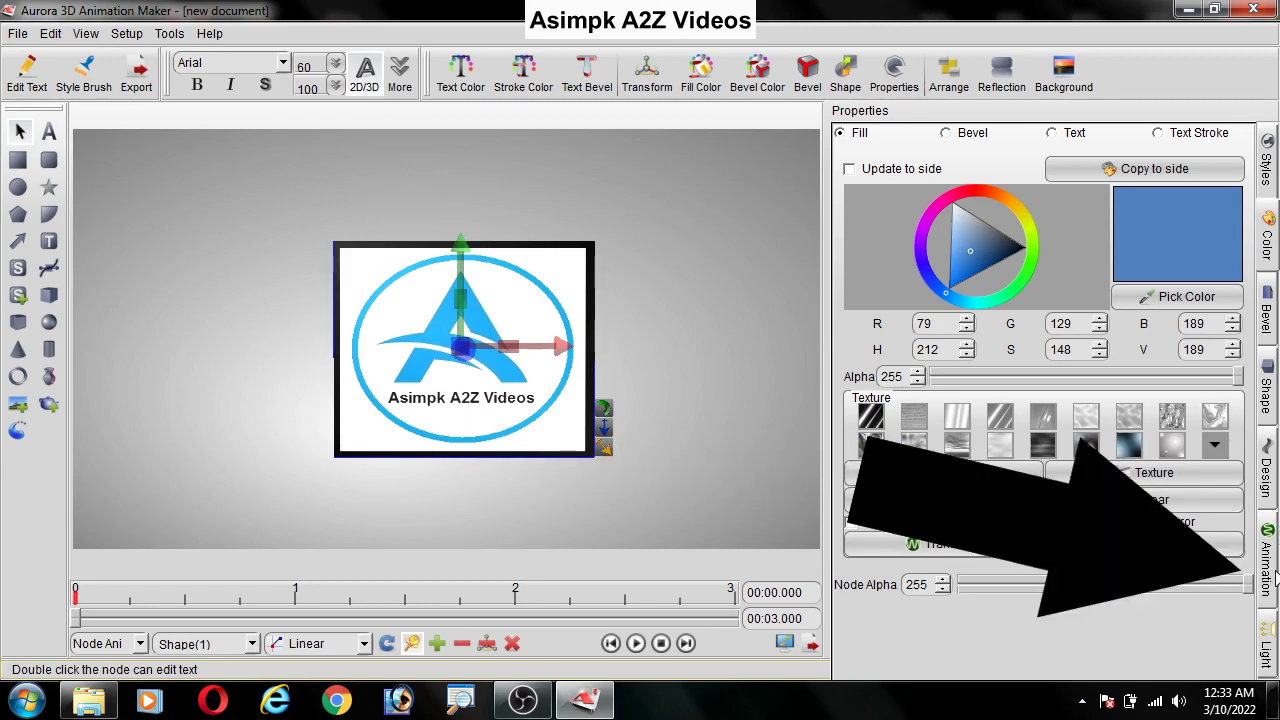
Apply the plain Rotate animation style to the cube and play the animation.
left_click(1268, 580)
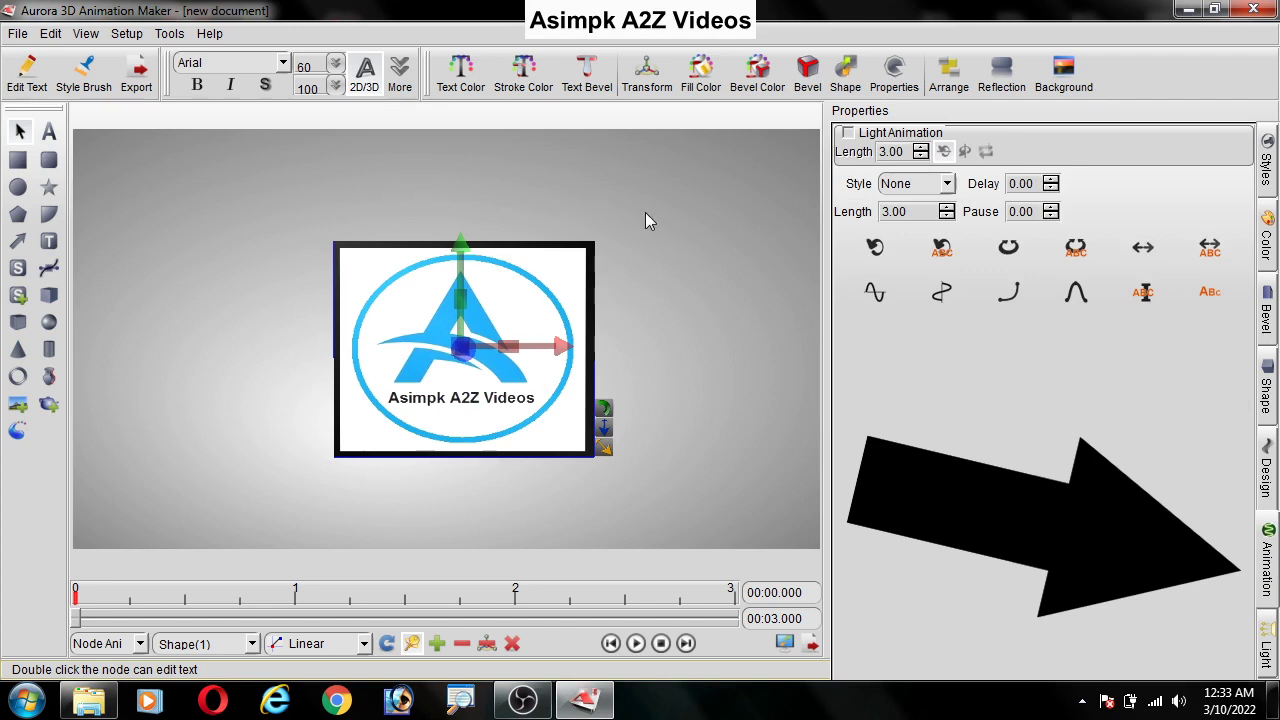
left_click(700, 382)
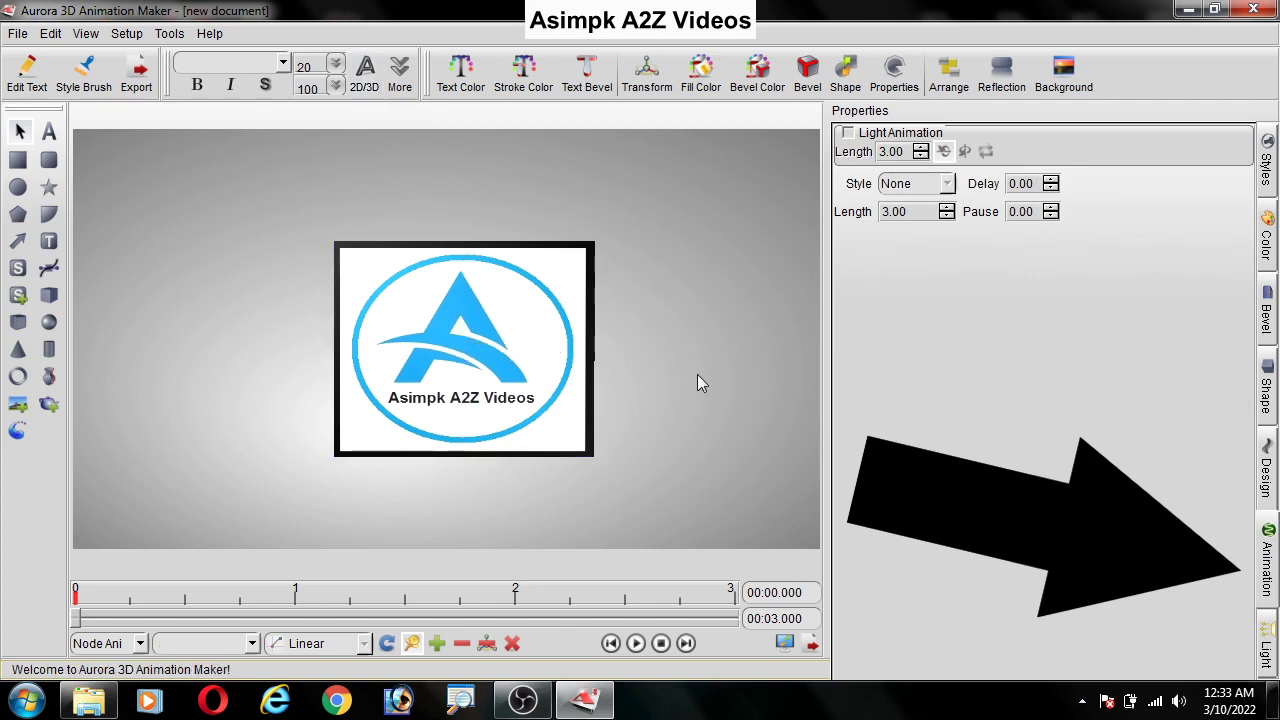
left_click(538, 325)
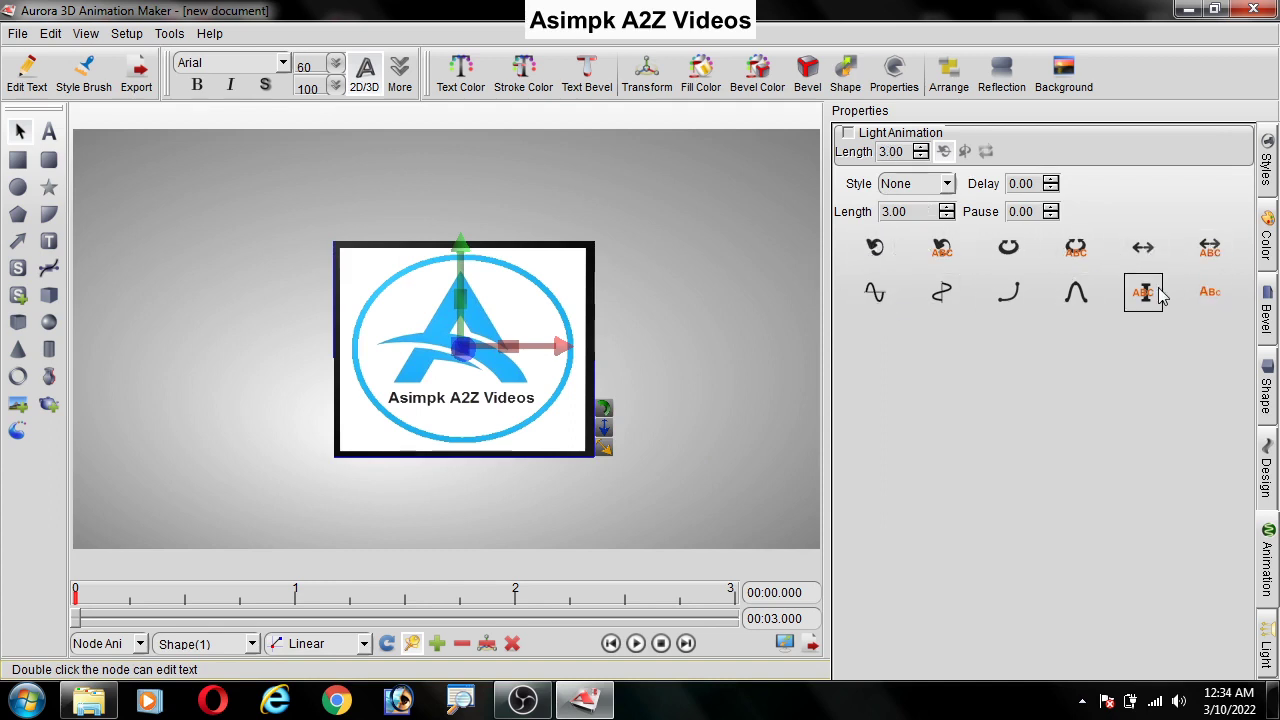
left_click(875, 248)
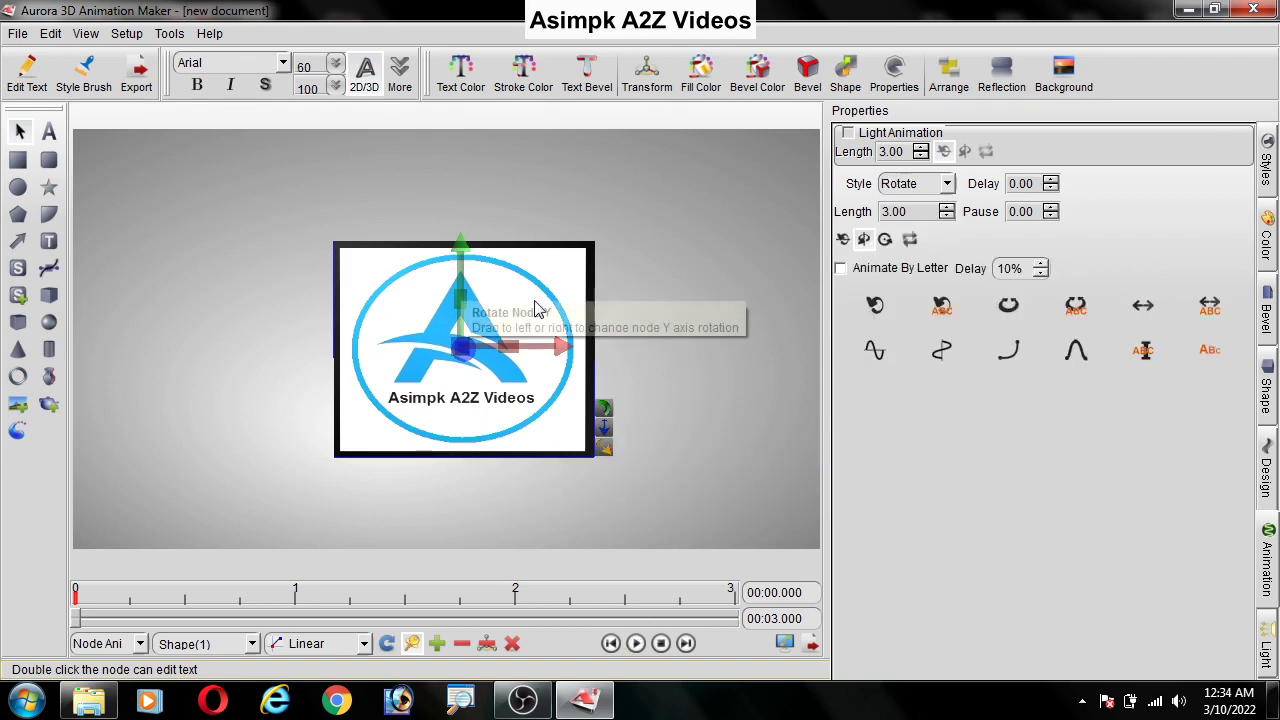
left_click(636, 643)
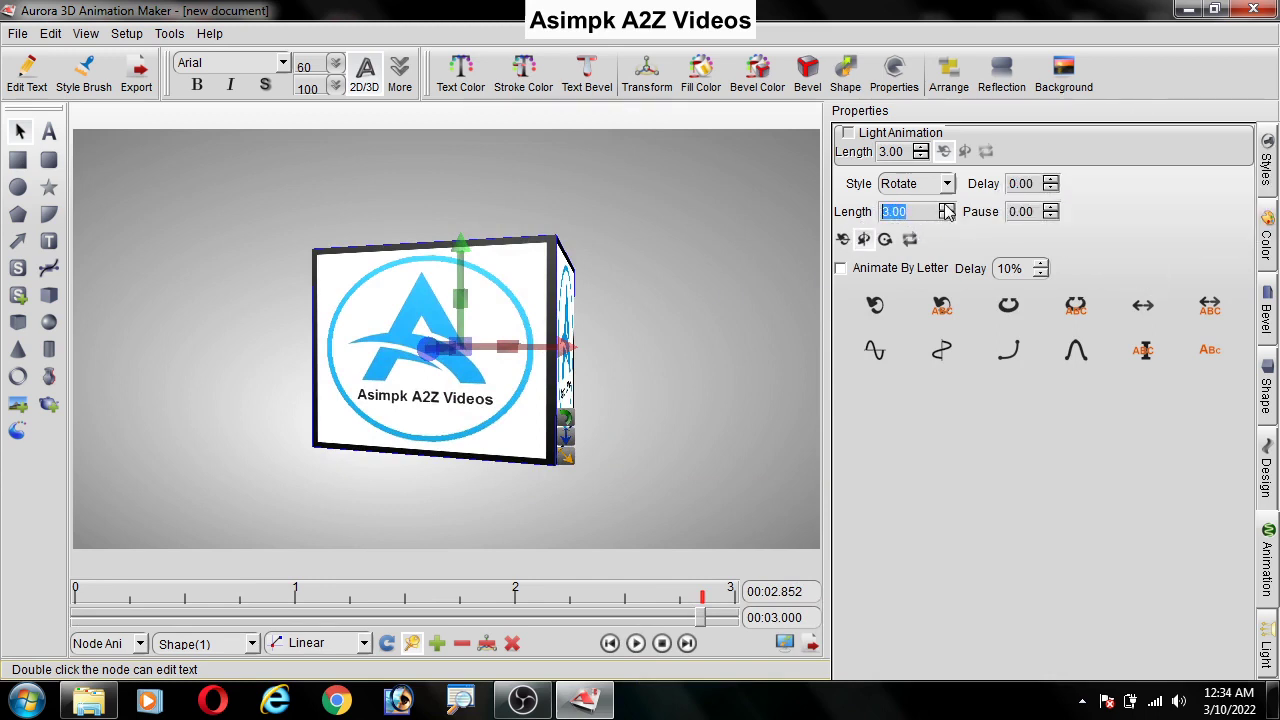
Set the Rotate animation's length to 10.00 seconds and preview the slower cube rotation.
left_click(946, 207)
left_click(946, 207)
left_click(946, 207)
left_click(946, 207)
left_click(946, 207)
left_click(946, 207)
left_click(946, 207)
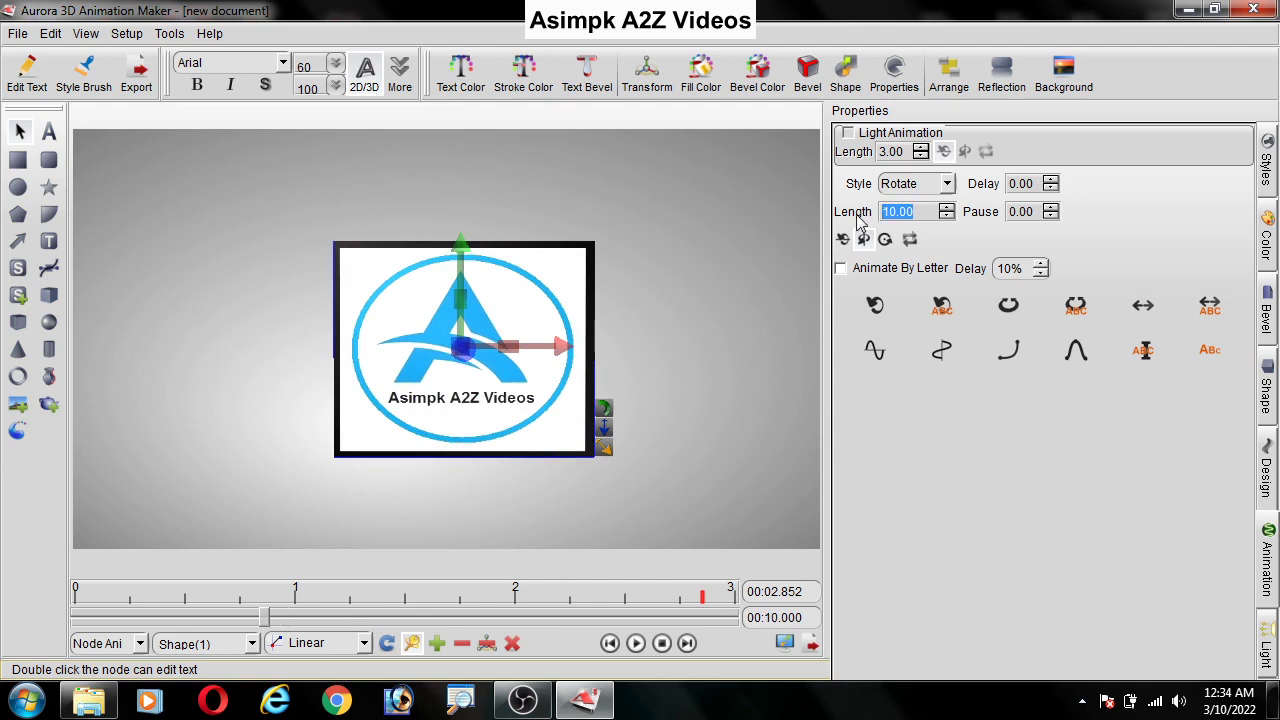
left_click(635, 643)
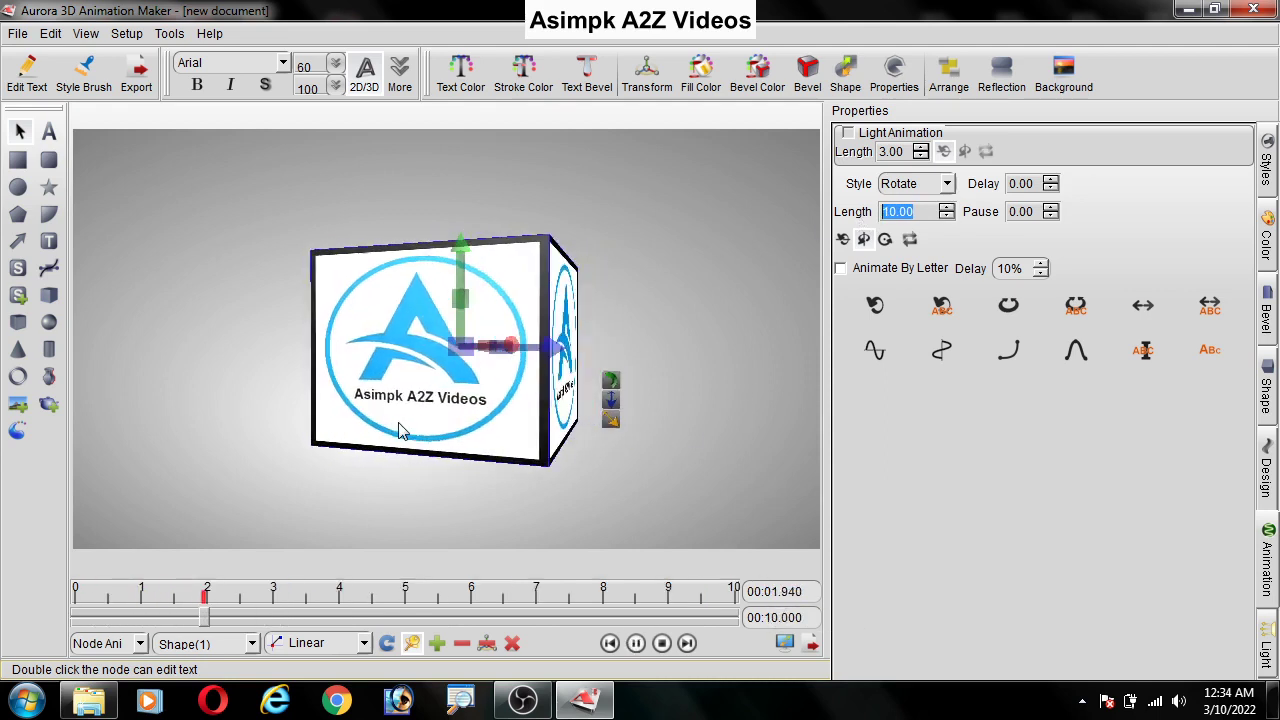
key("space")
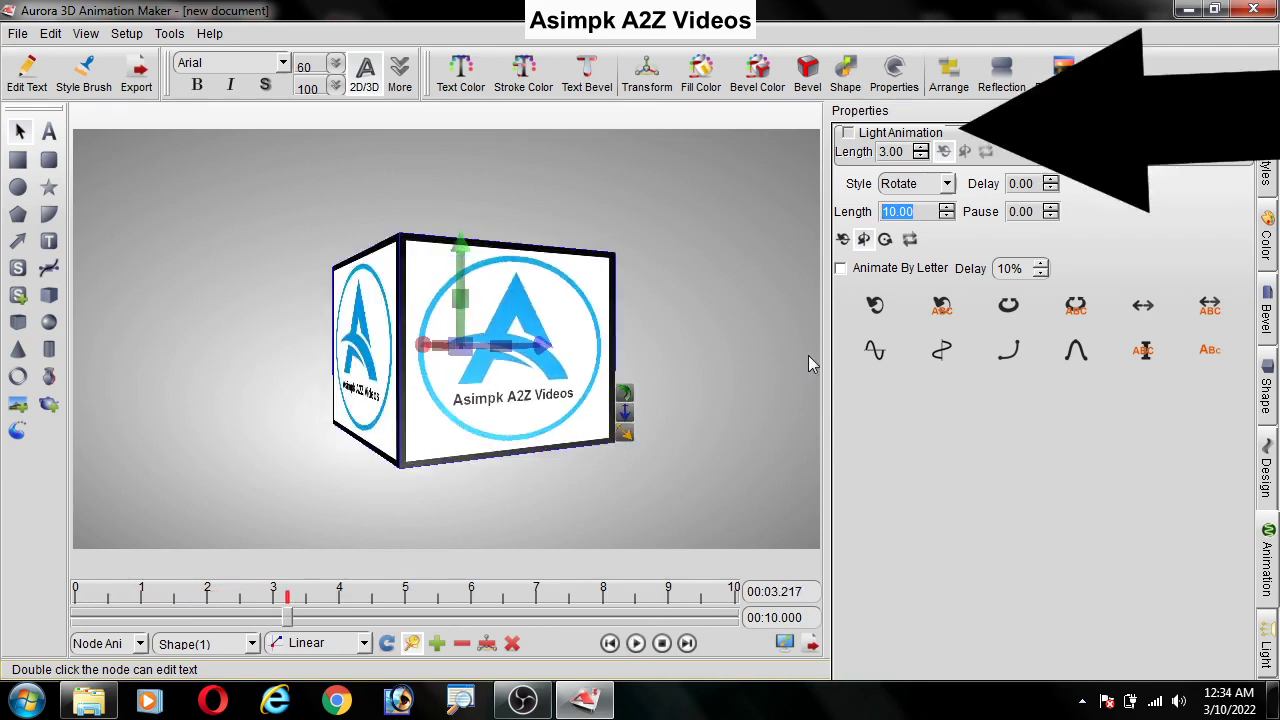
Enable Light Animation, play the result to check it, and deselect the cube.
left_click(880, 138)
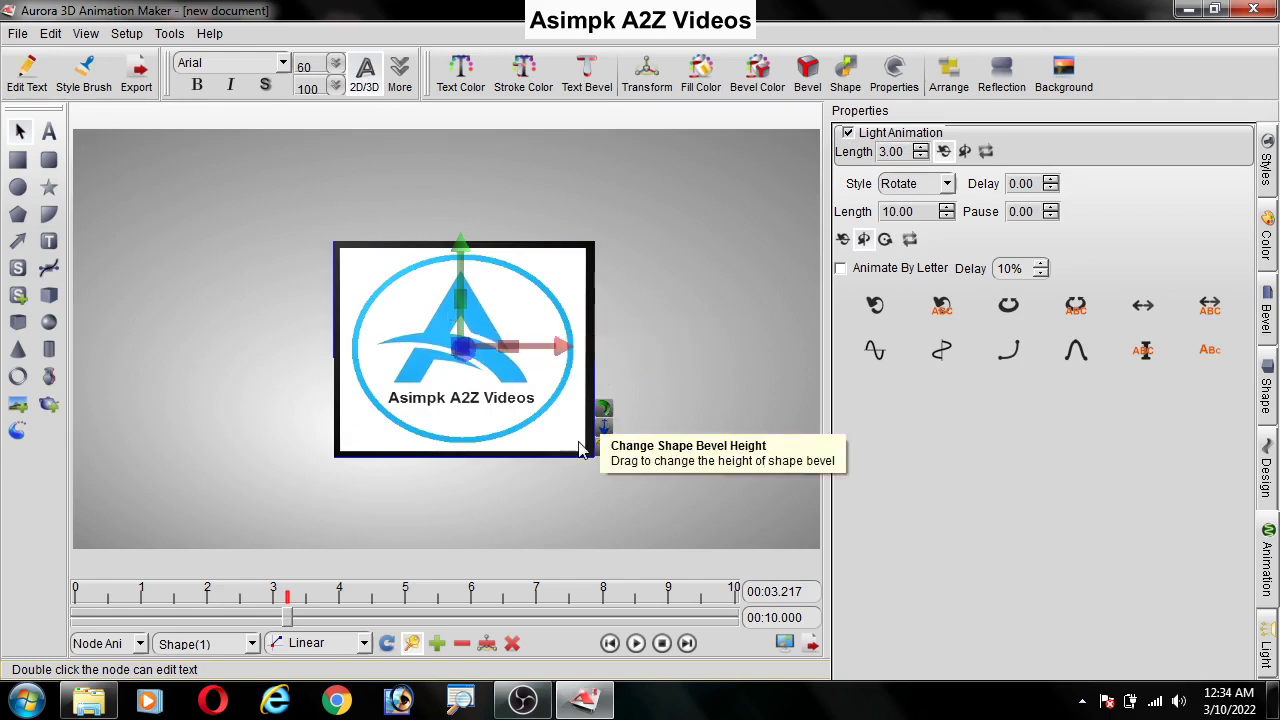
left_click(635, 643)
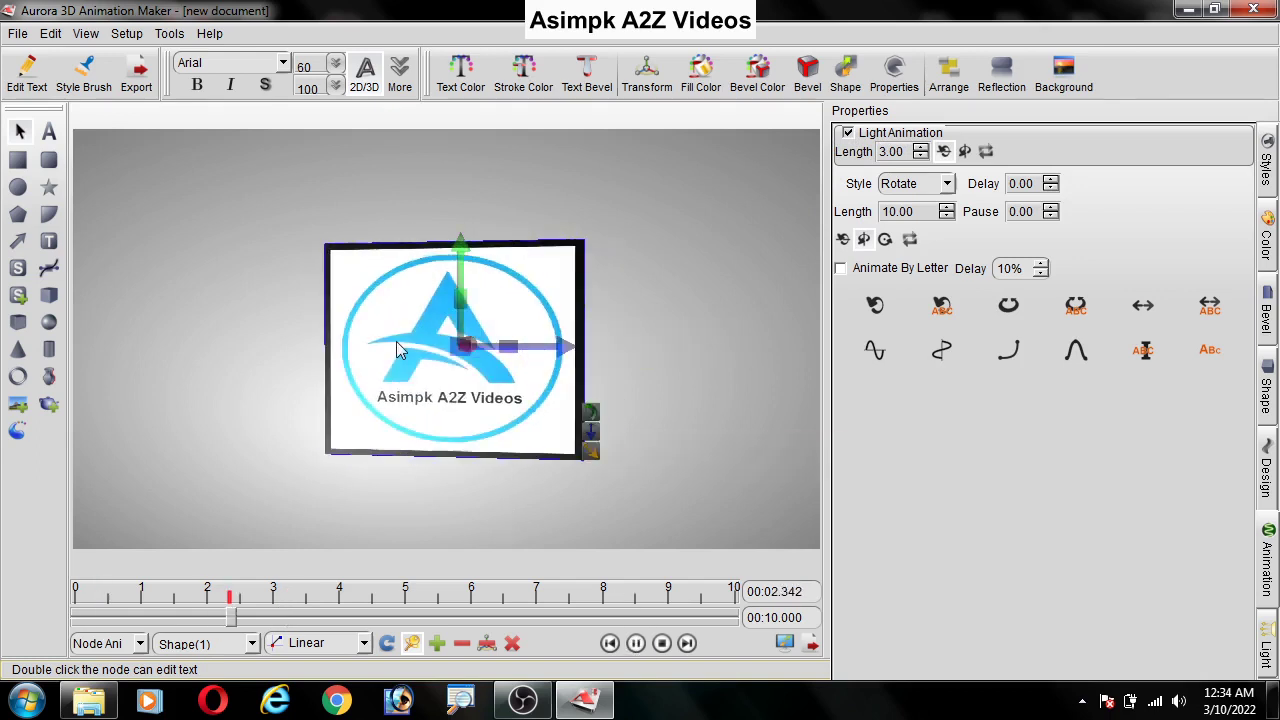
left_click(634, 645)
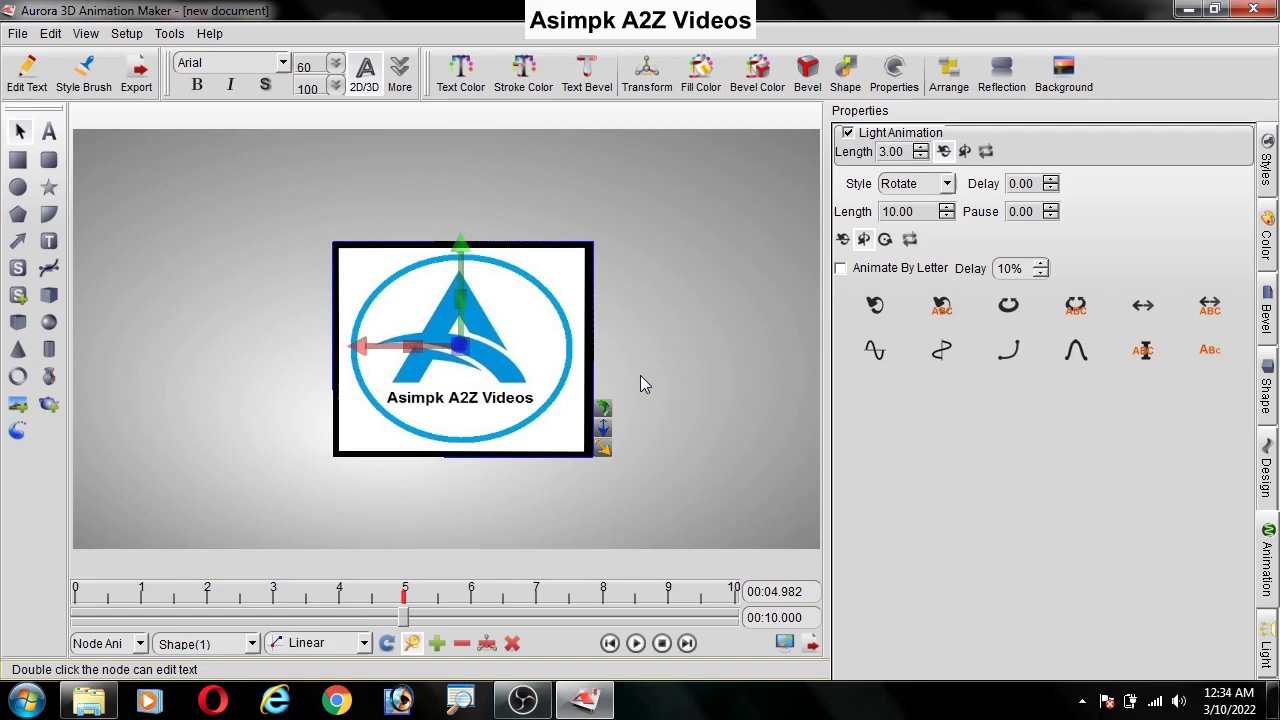
left_click(678, 335)
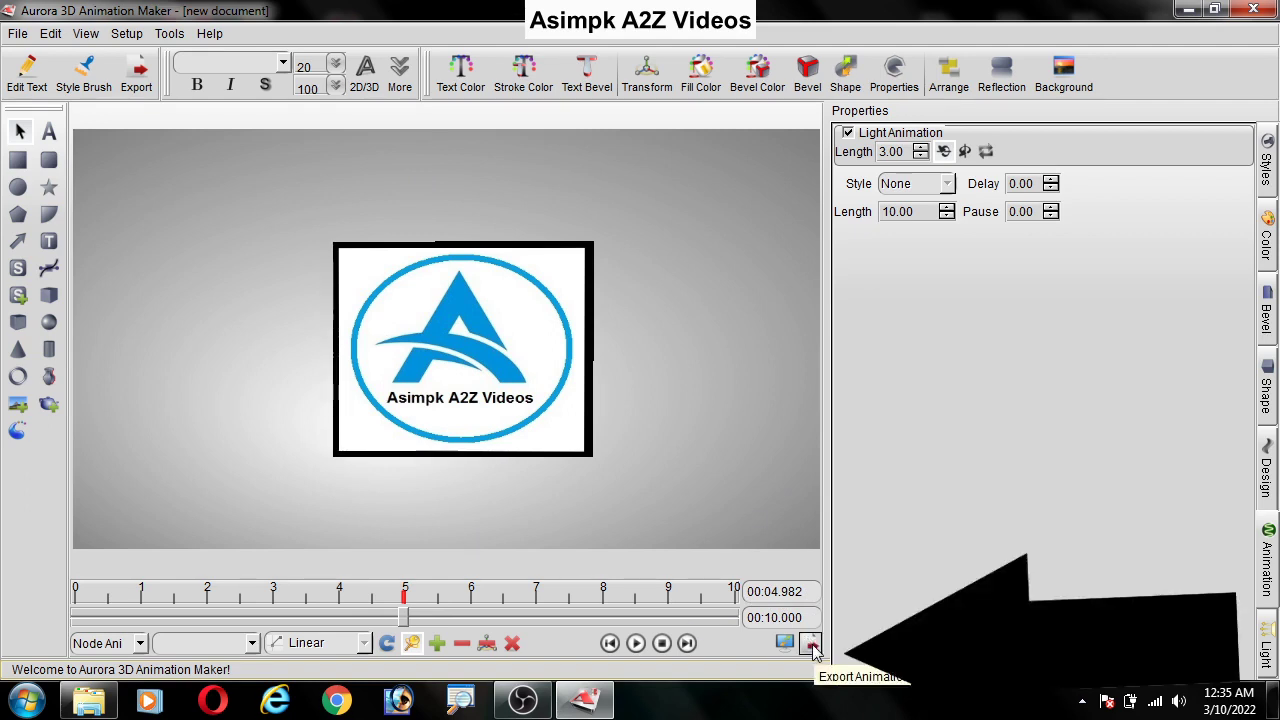
Open the animation export settings and enable Transparent Background.
left_click(141, 84)
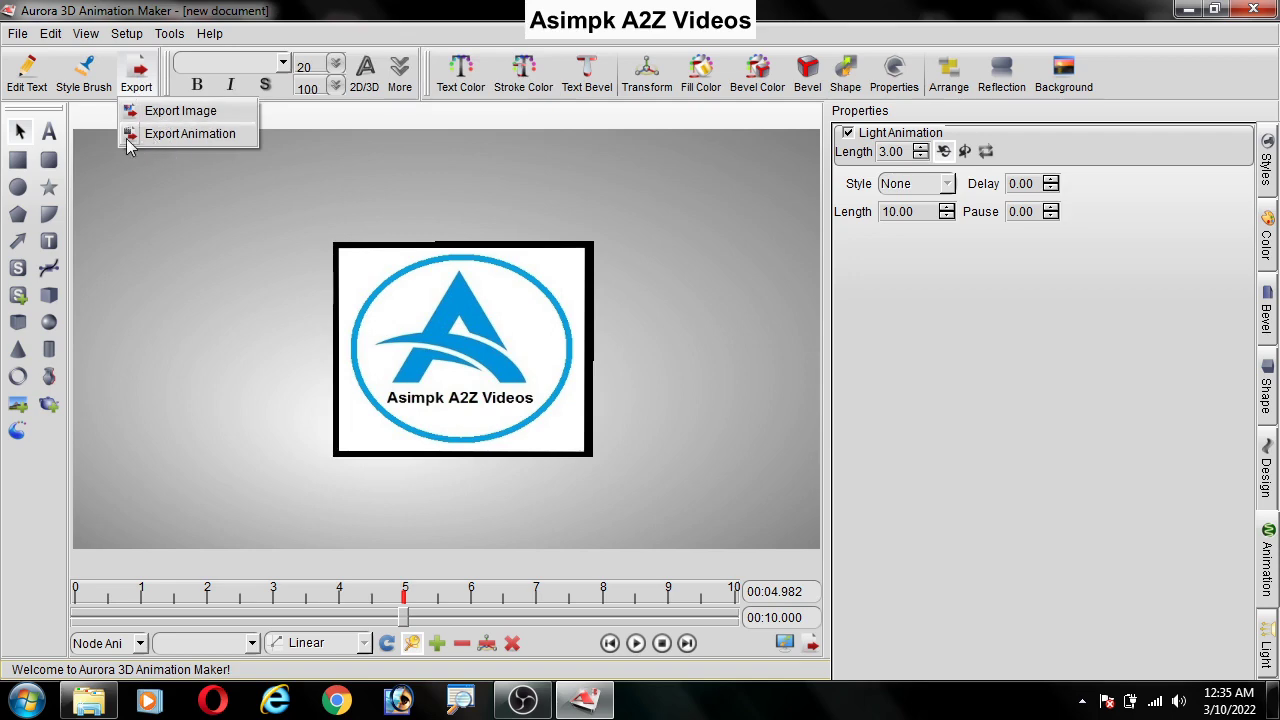
left_click(206, 136)
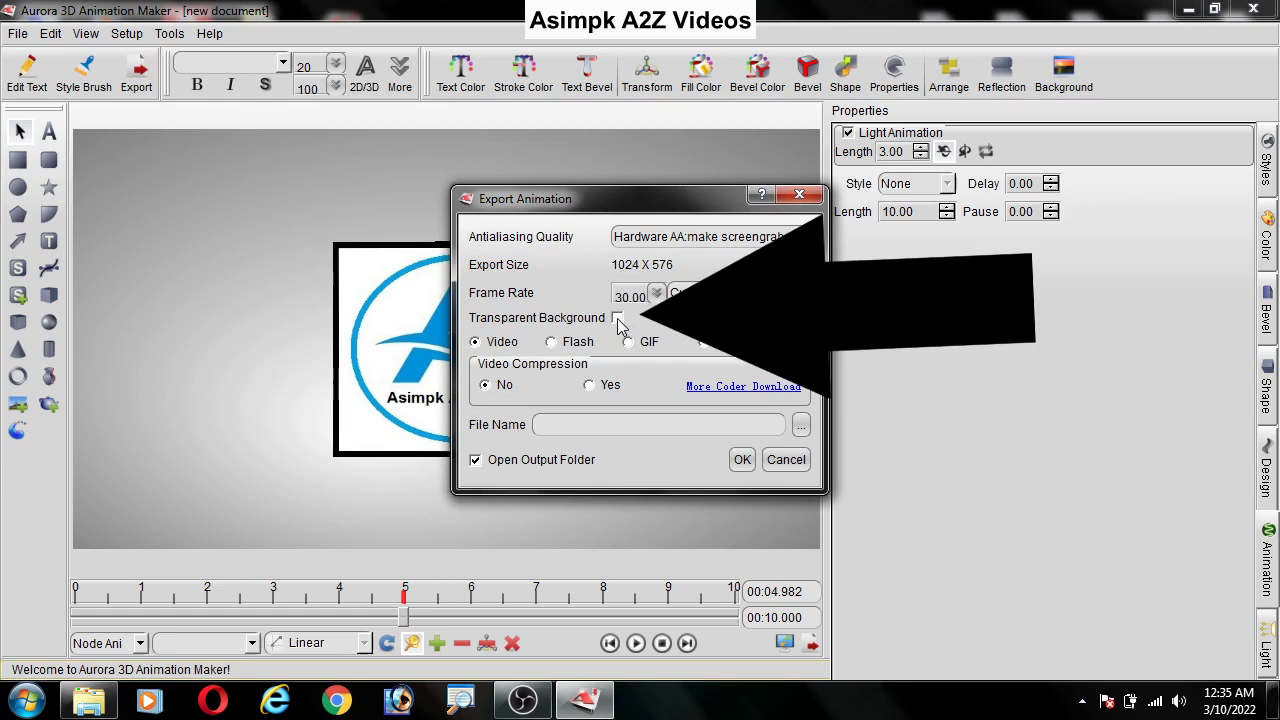
left_click(618, 318)
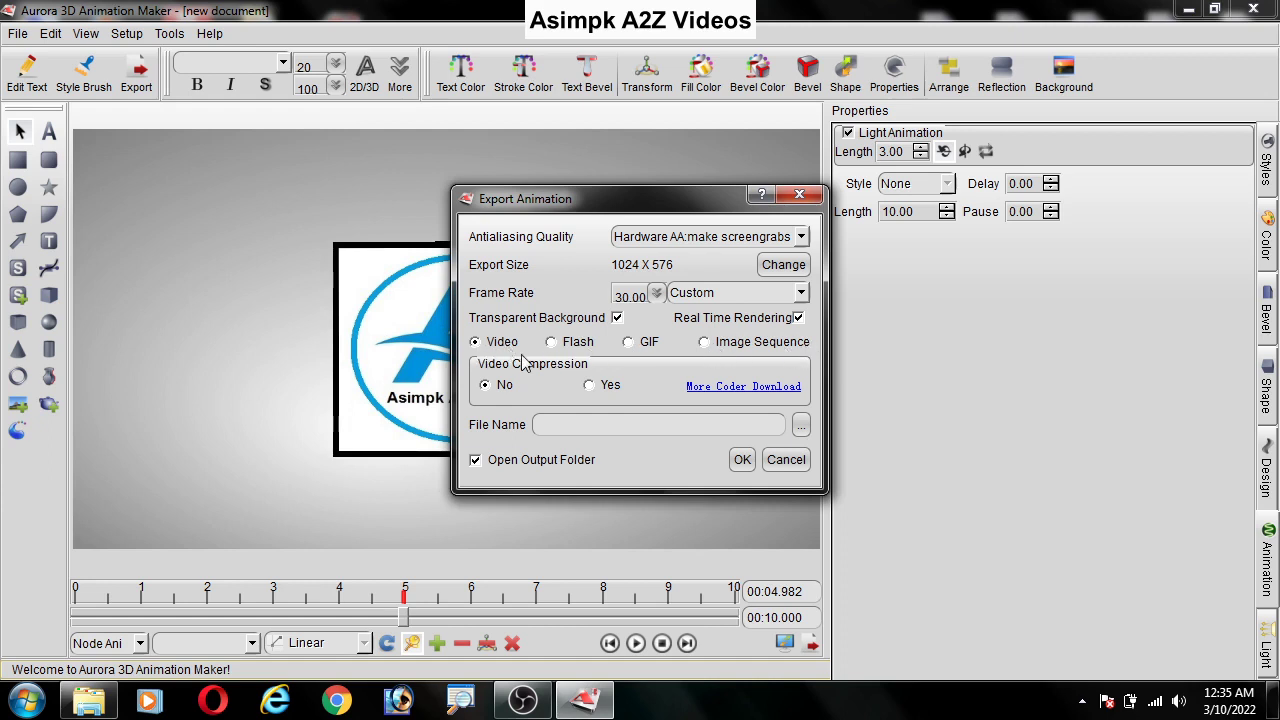
Export the animation as an AVI video named logo on the Desktop.
left_click(801, 425)
left_click(546, 310)
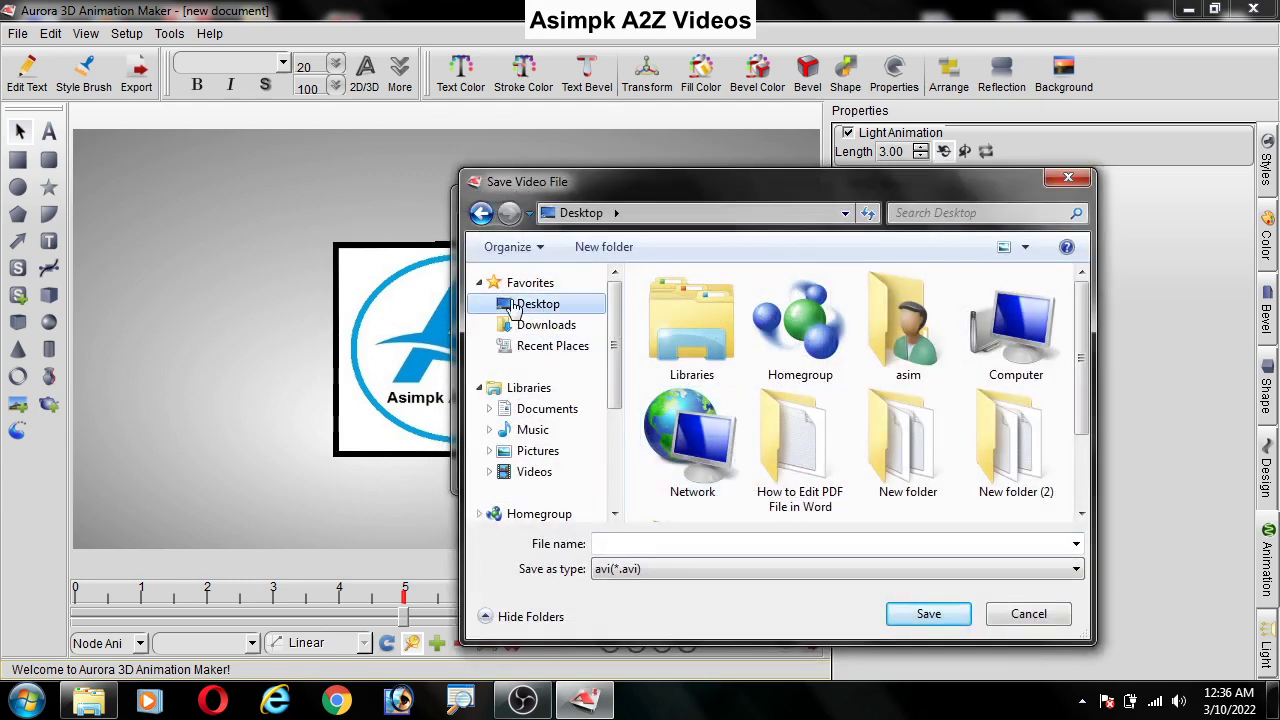
left_click(675, 545)
type("logo")
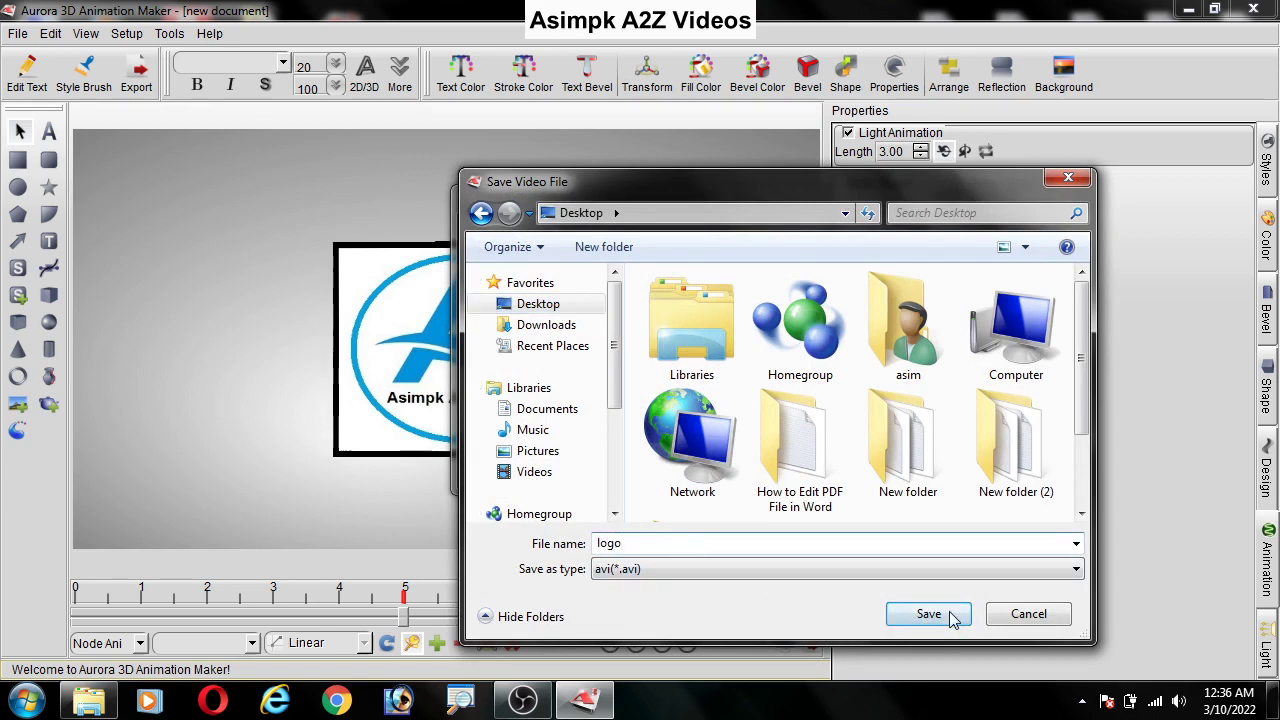
left_click(928, 613)
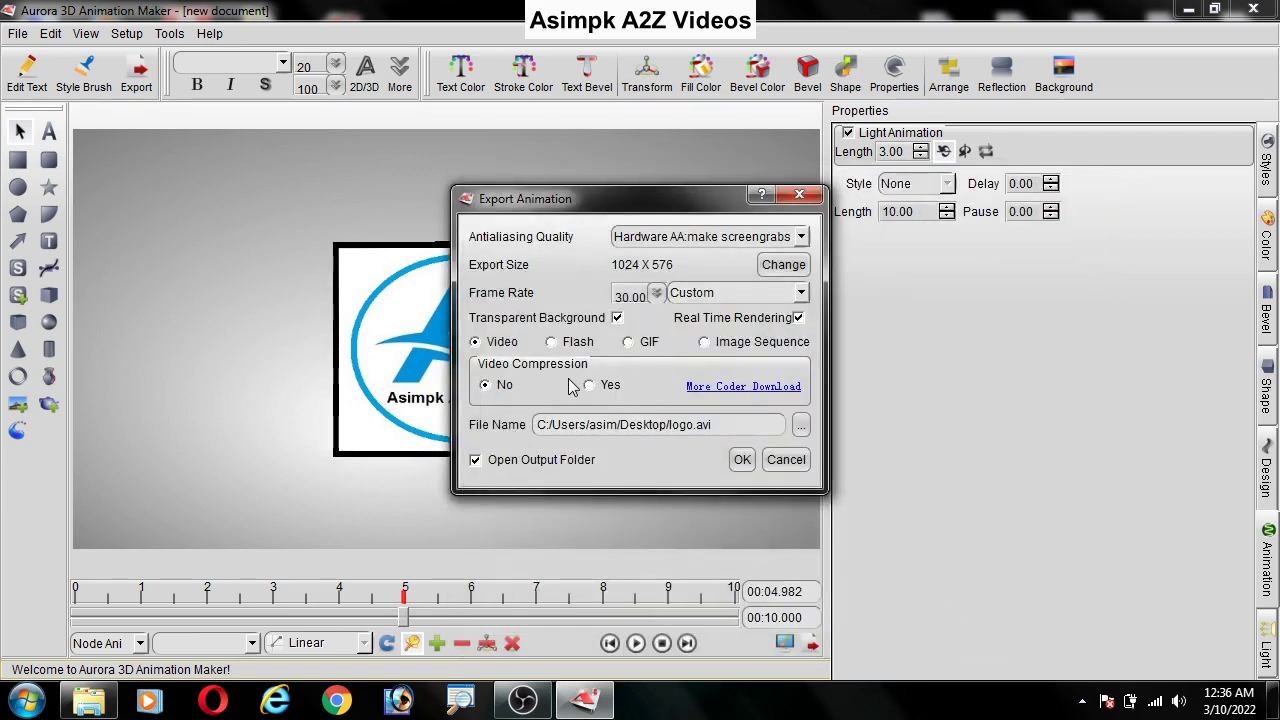
left_click(740, 462)
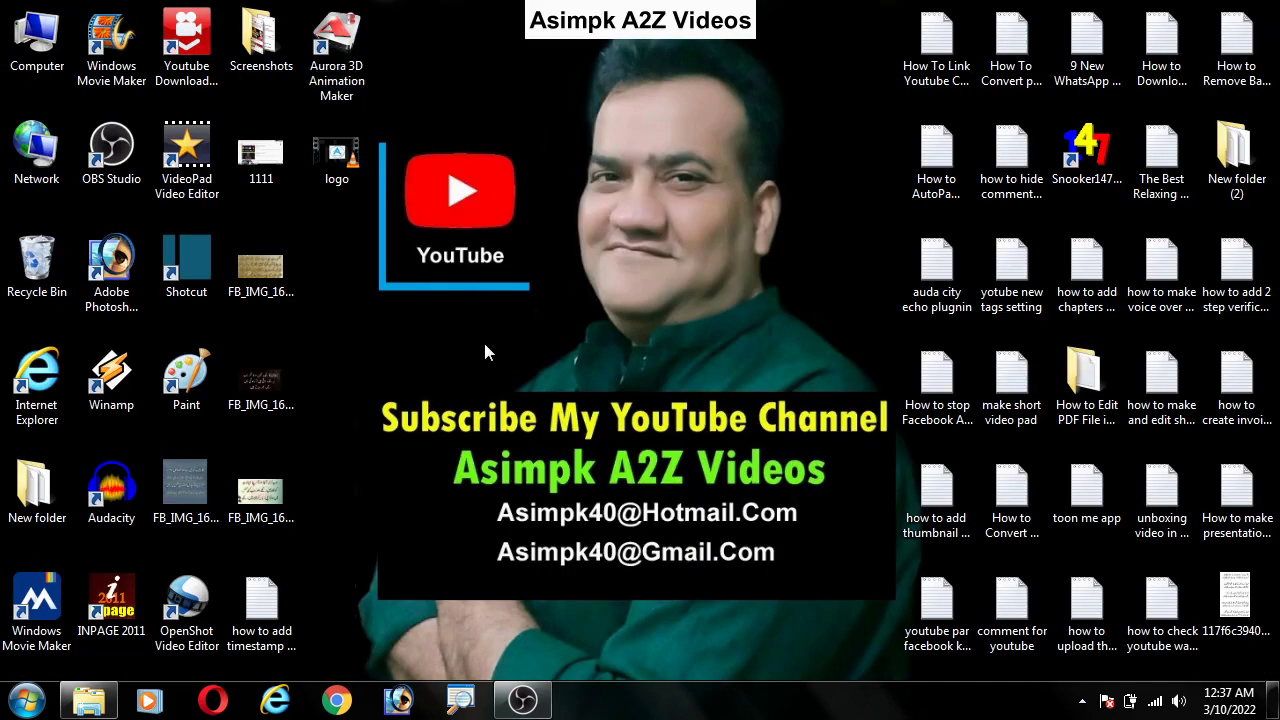
Open the exported logo video from the desktop to check it, and start a new project in VideoPad's free Lite version.
double_click(337, 160)
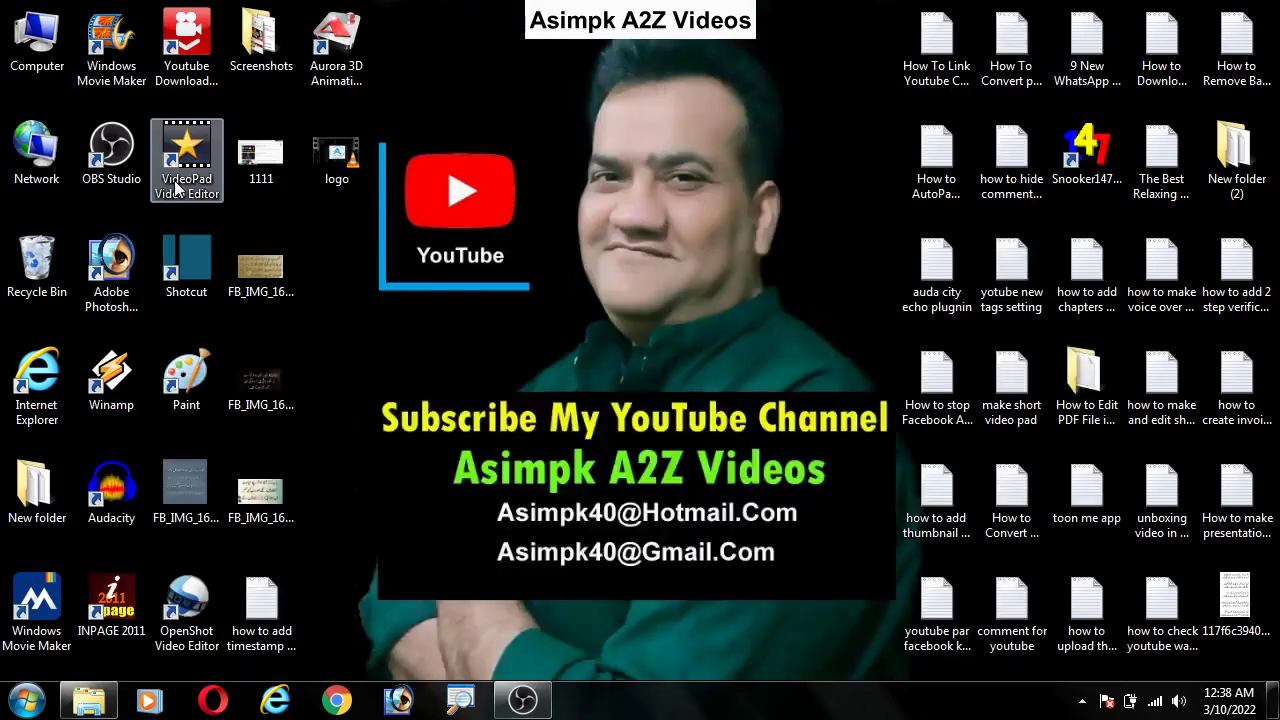
double_click(175, 188)
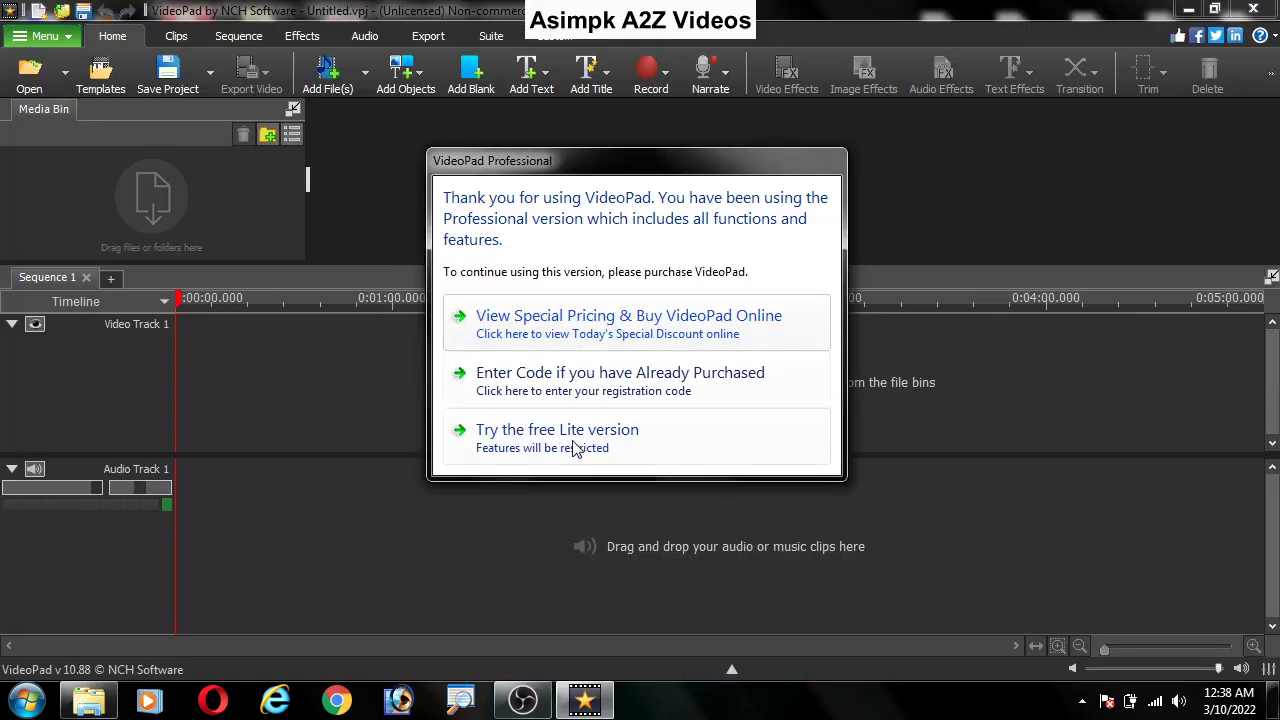
left_click(576, 447)
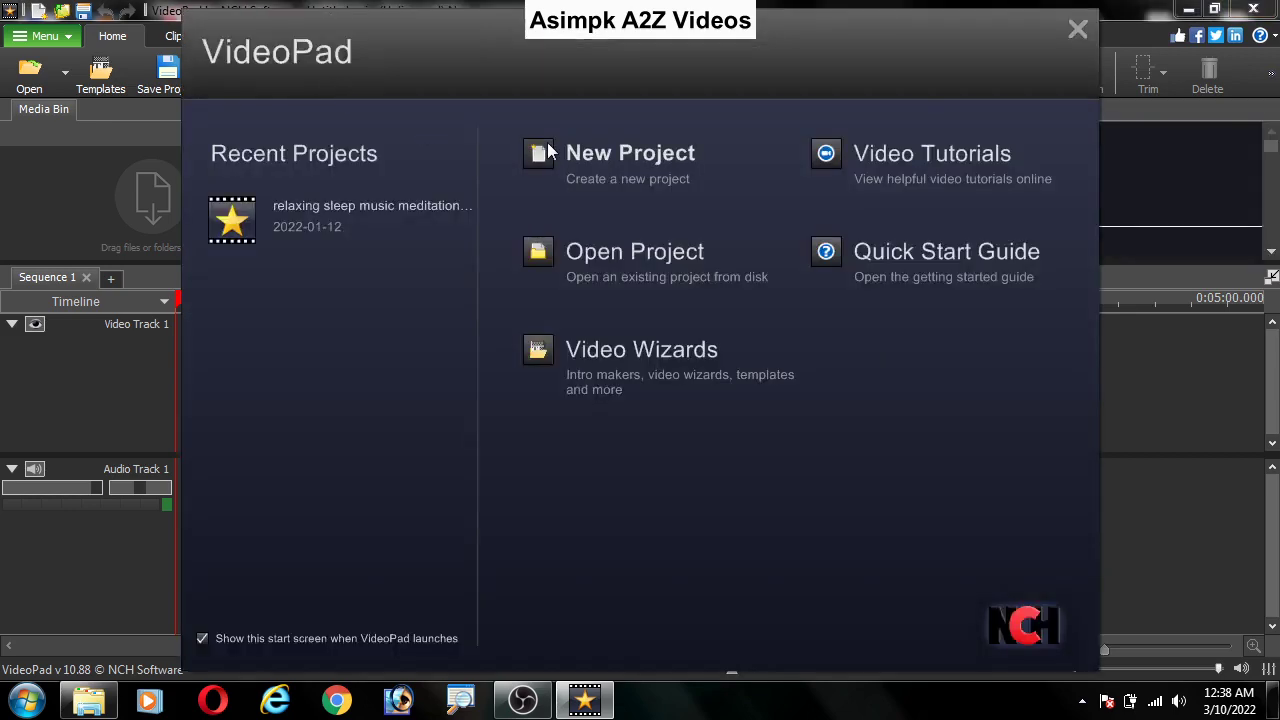
left_click(580, 152)
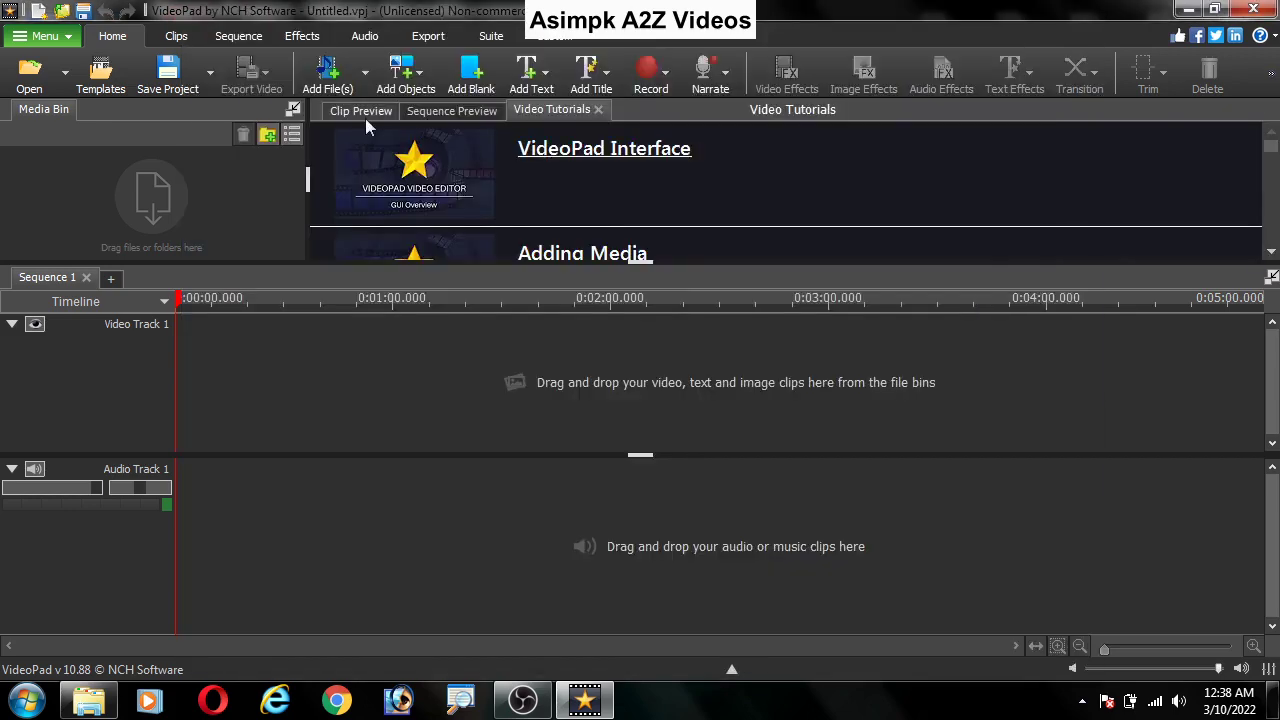
left_click(323, 78)
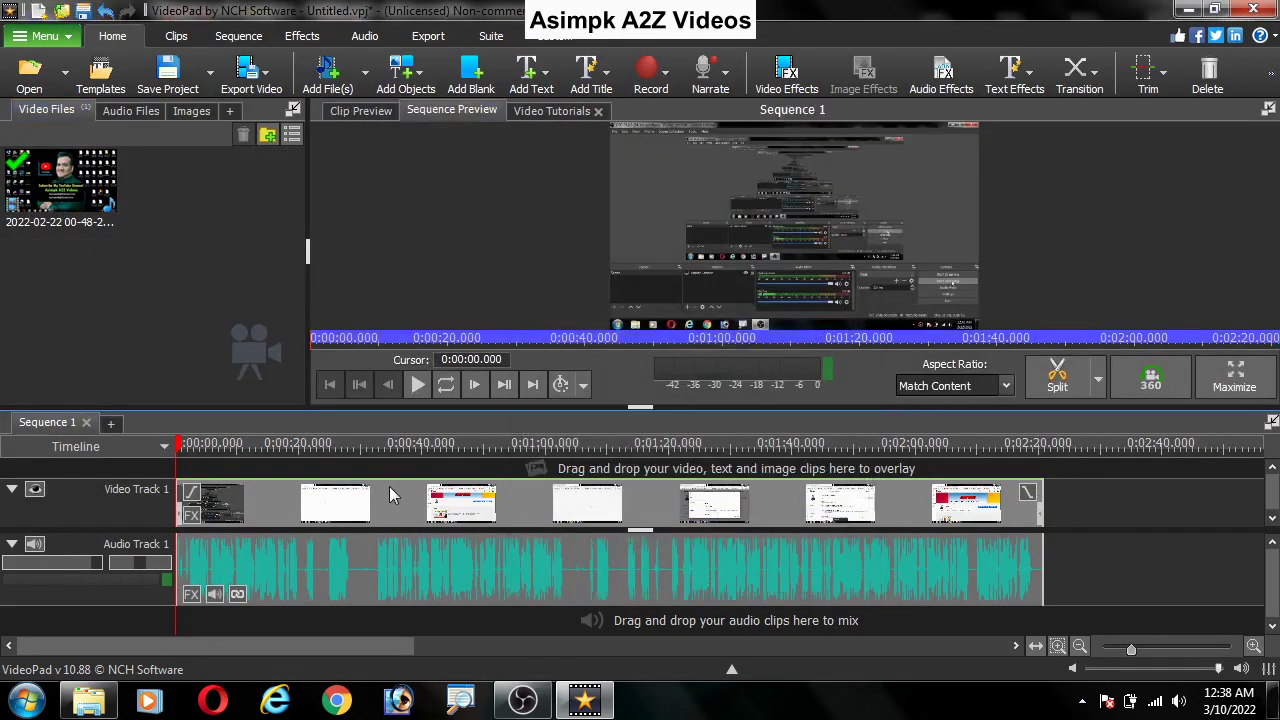
left_click(285, 445)
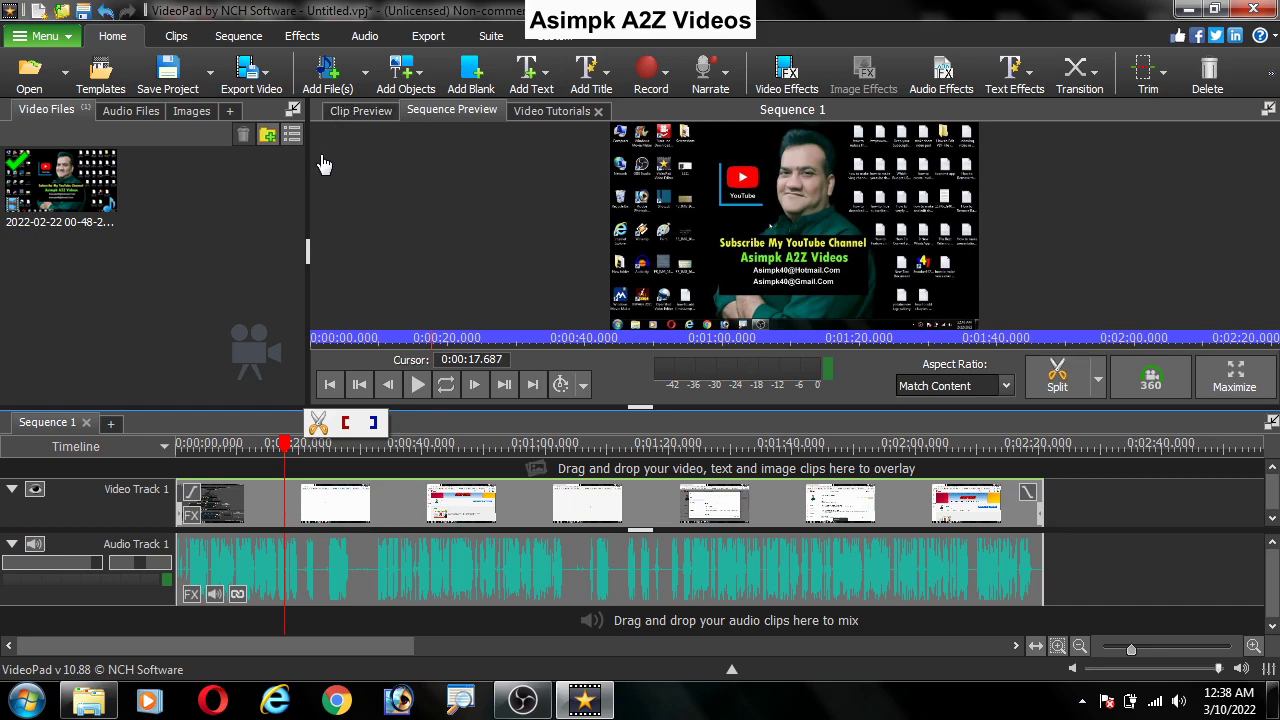
Import the logo video from the Desktop and overlay it on Video Track 2, starting at about 22 seconds.
left_click(328, 72)
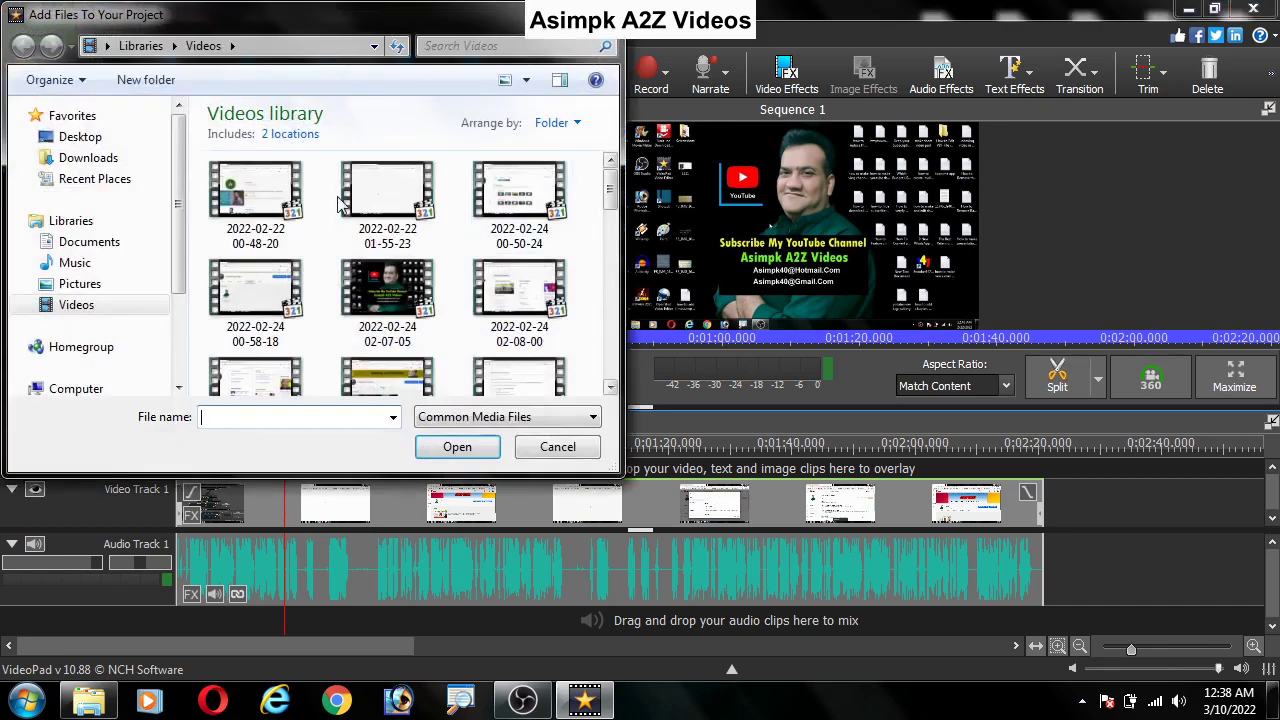
left_click(80, 136)
left_click(278, 348)
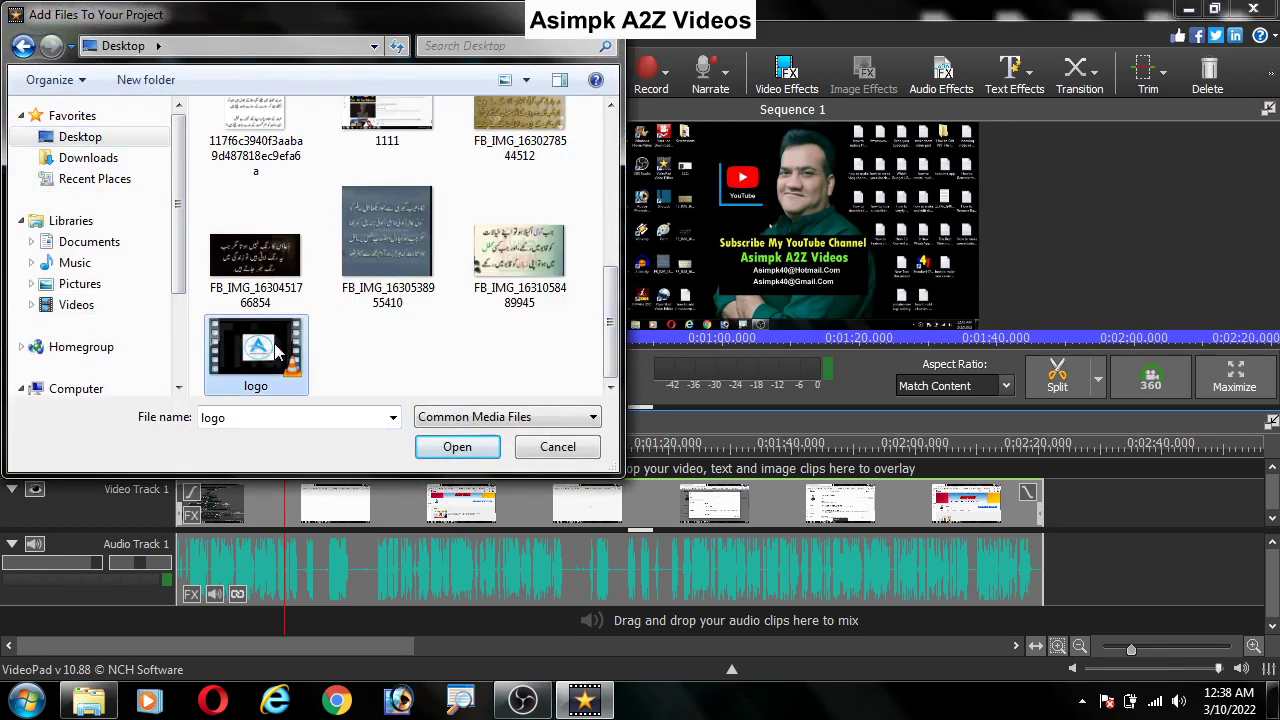
left_click(457, 447)
left_click_drag(170, 215, 312, 462)
left_click_drag(436, 511, 368, 505)
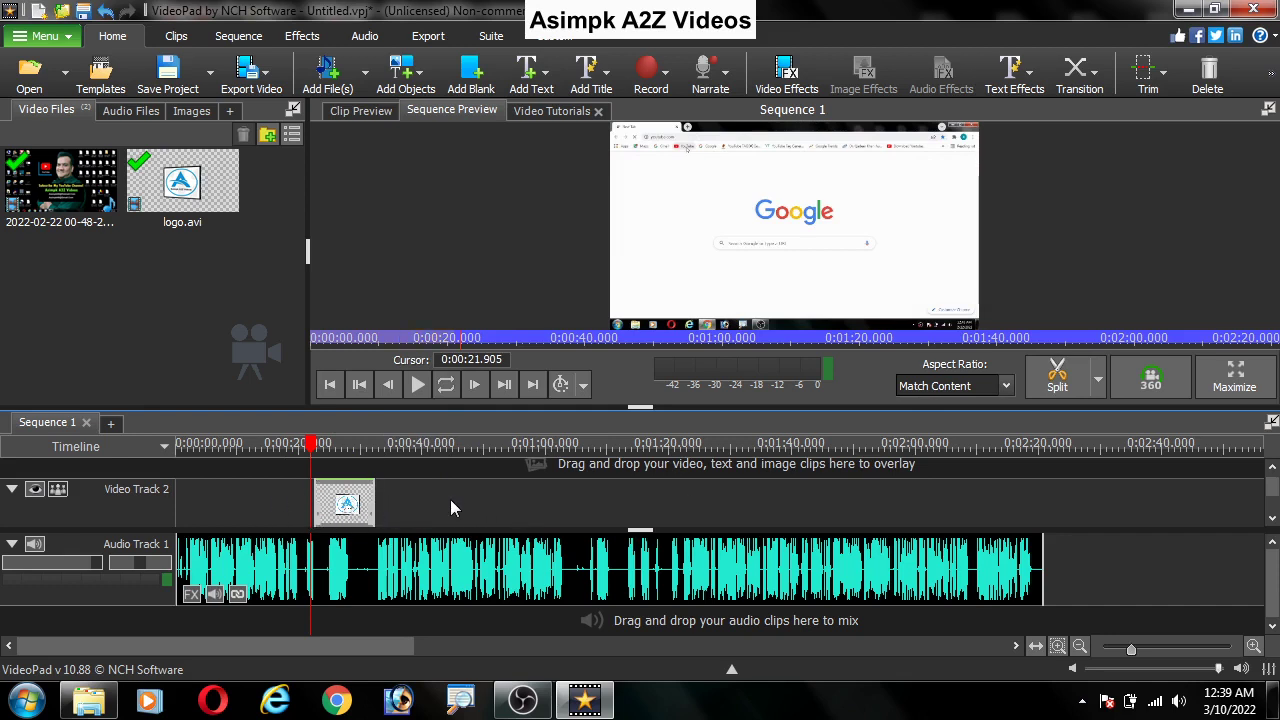
Shrink the logo overlay to about a third of the frame in the video's lower-right corner and play it back.
left_click(335, 444)
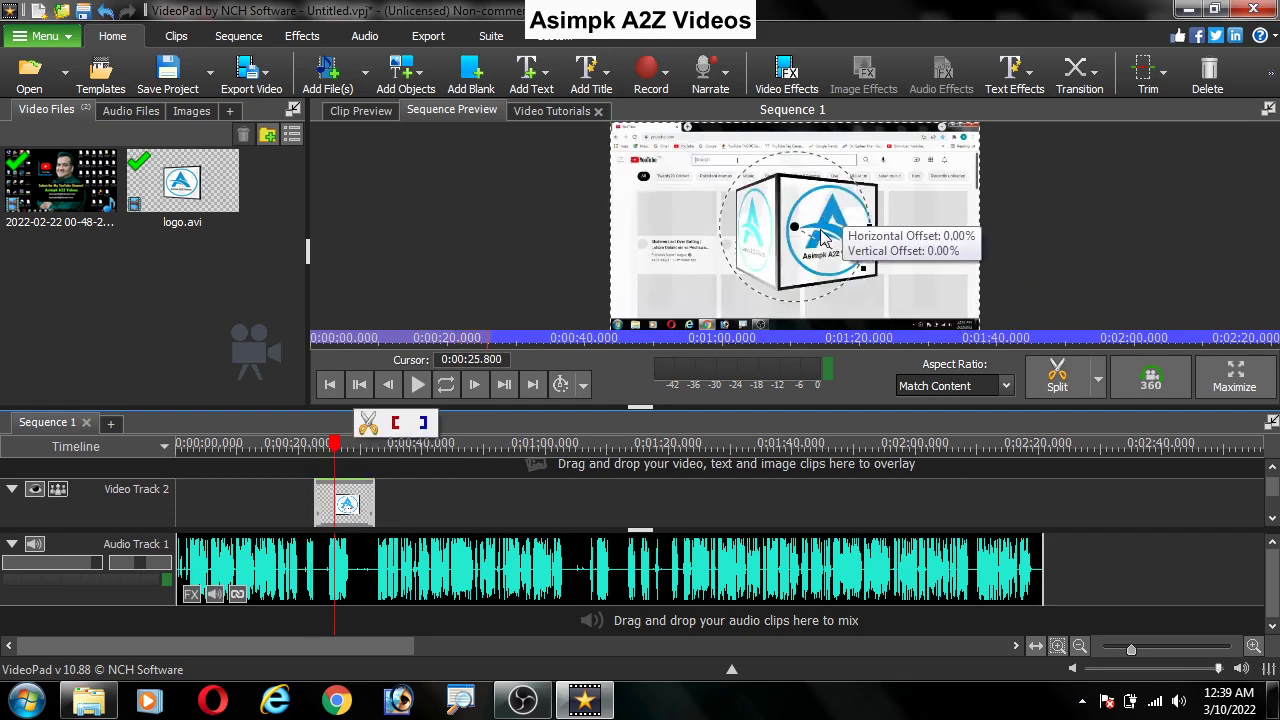
left_click(322, 445)
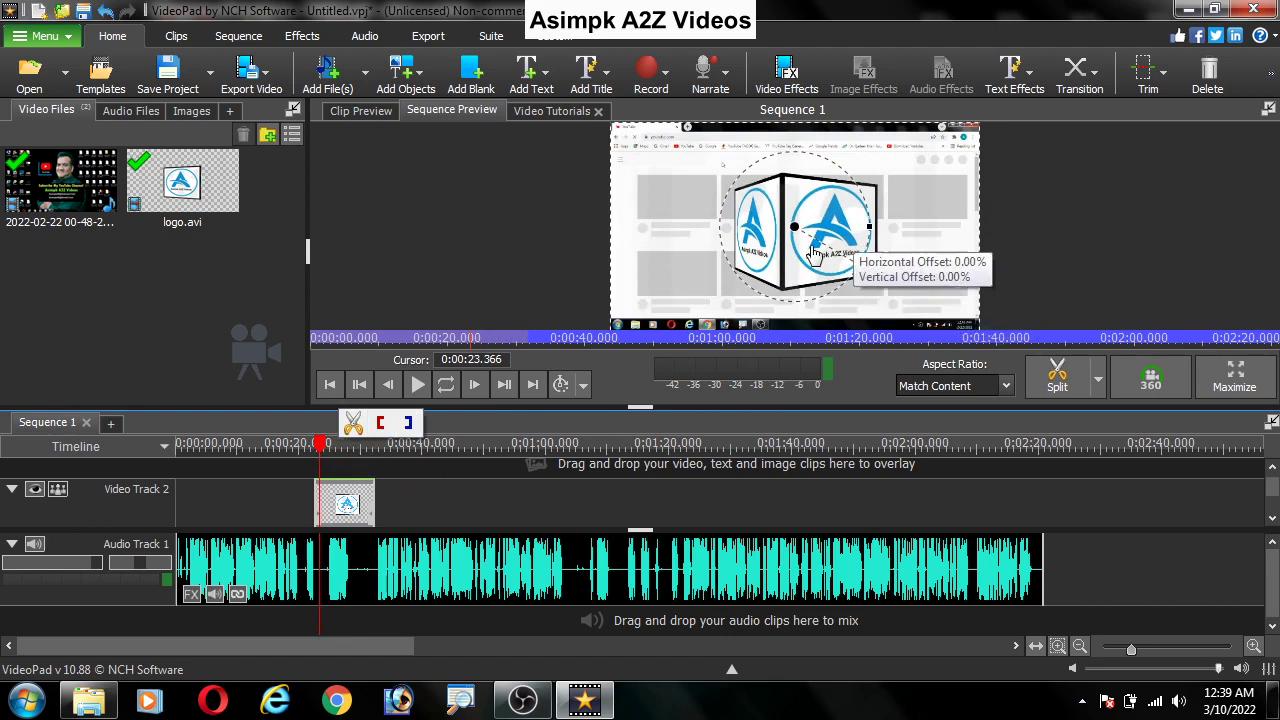
left_click(346, 456)
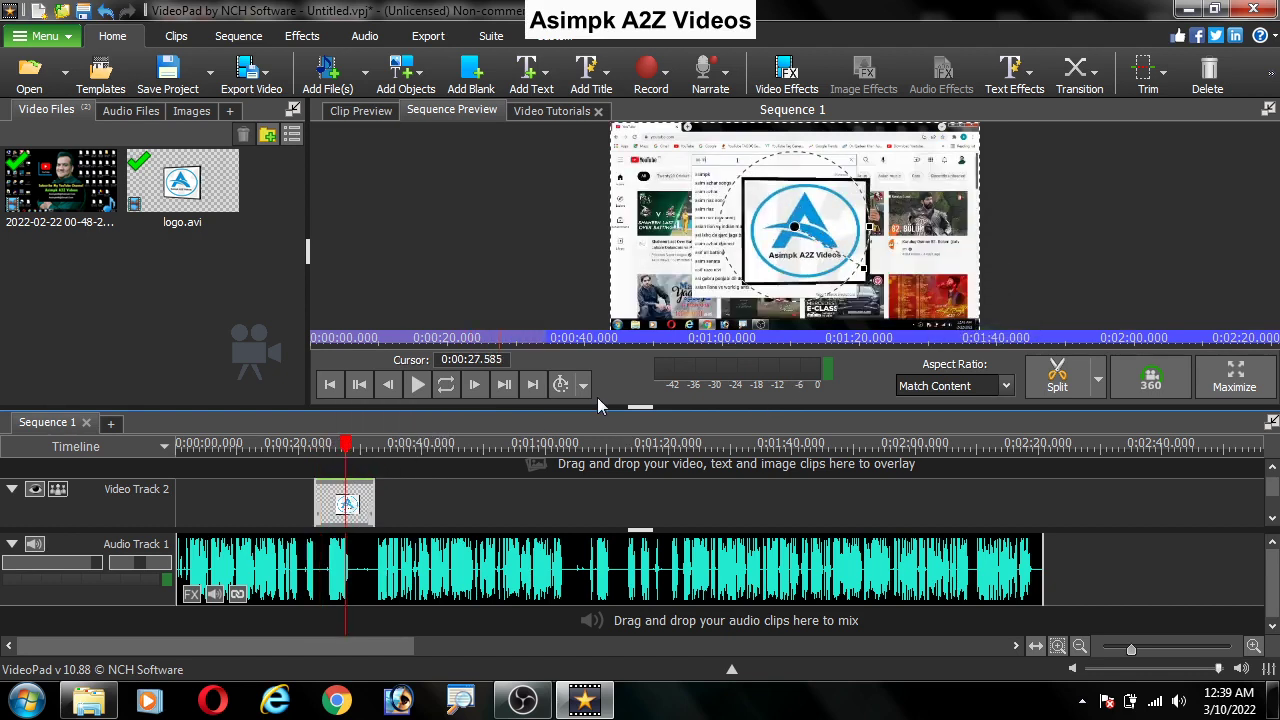
left_click_drag(865, 268, 962, 314)
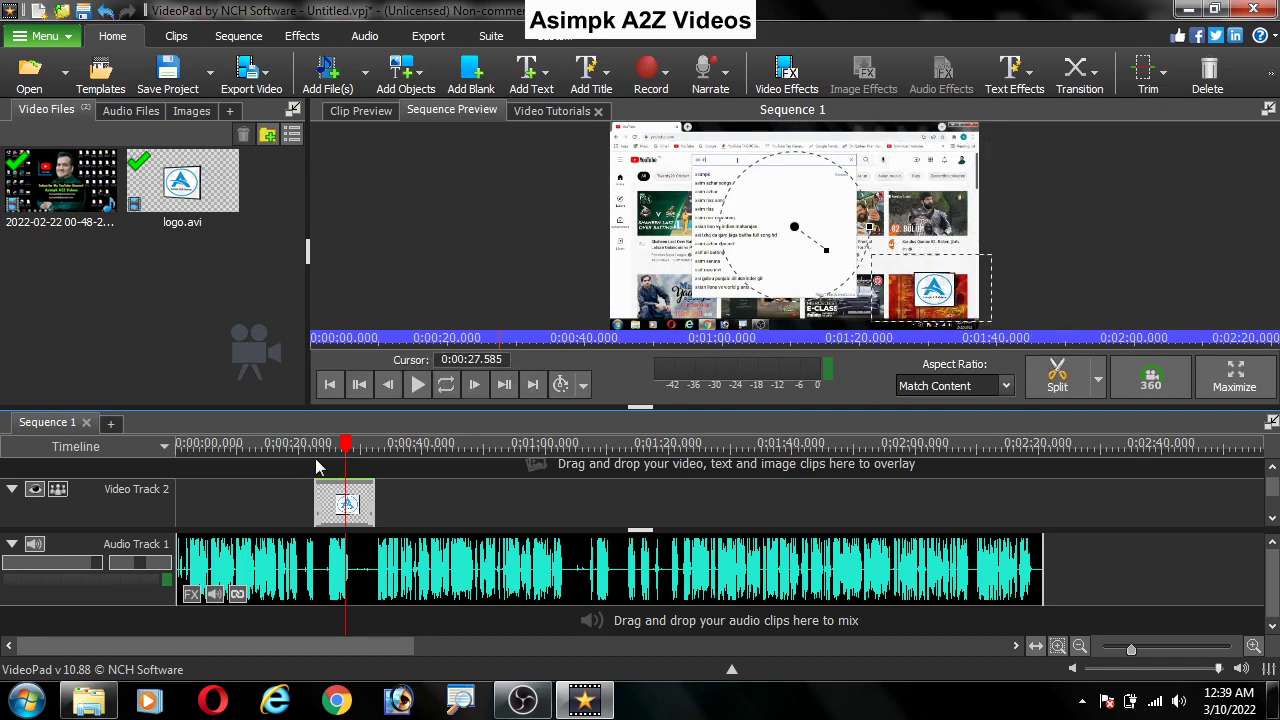
left_click(335, 495)
left_click(417, 385)
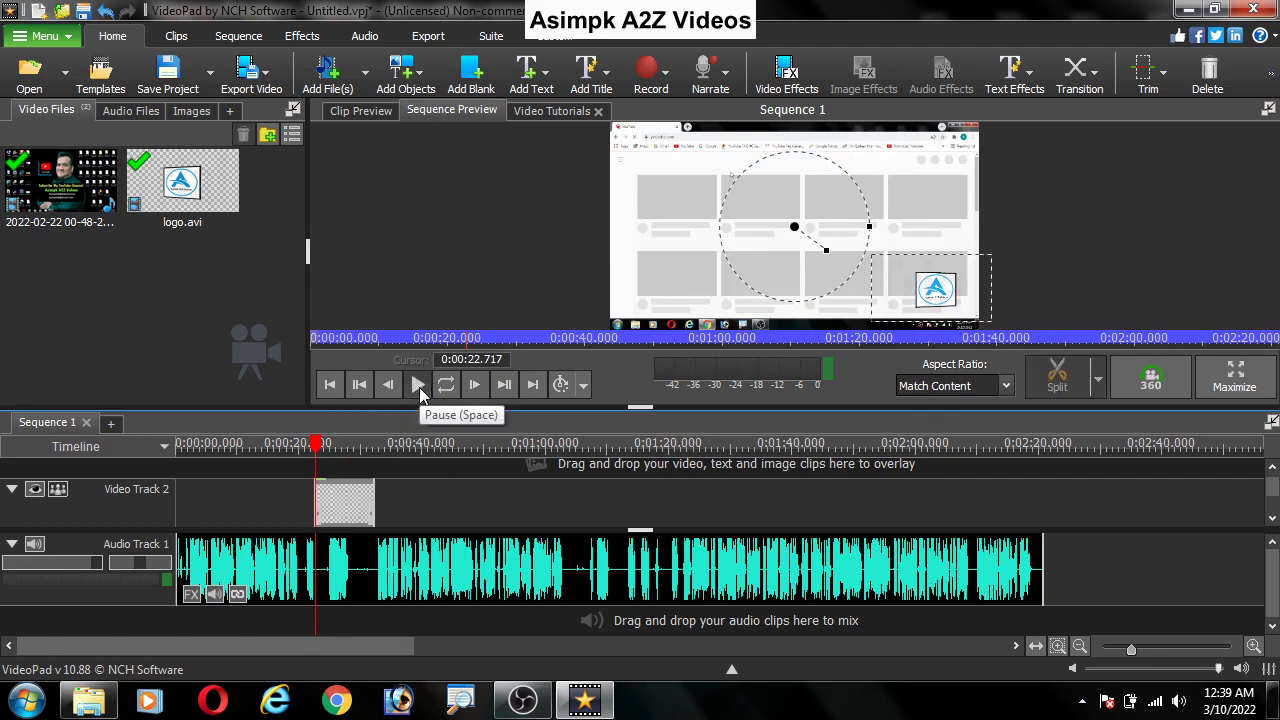
Play the sequence back from about 22.6 seconds to review the logo overlay in the lower-right corner.
left_click(316, 448)
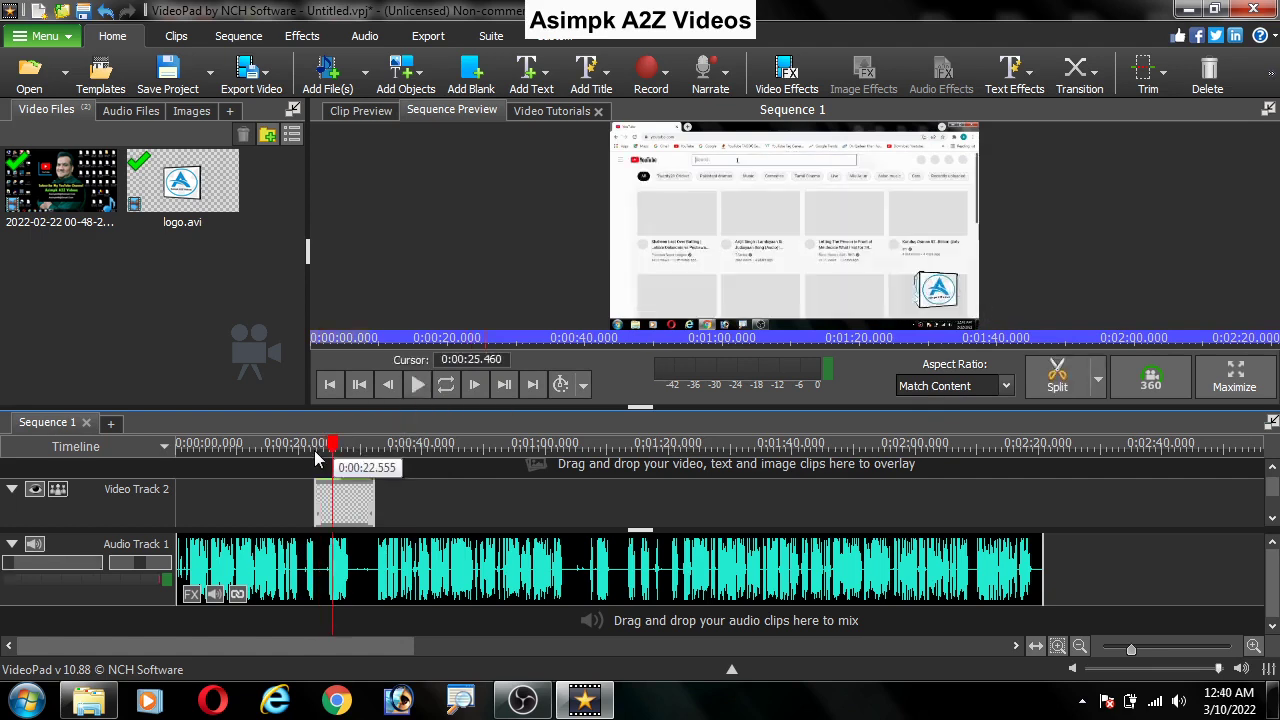
left_click(417, 385)
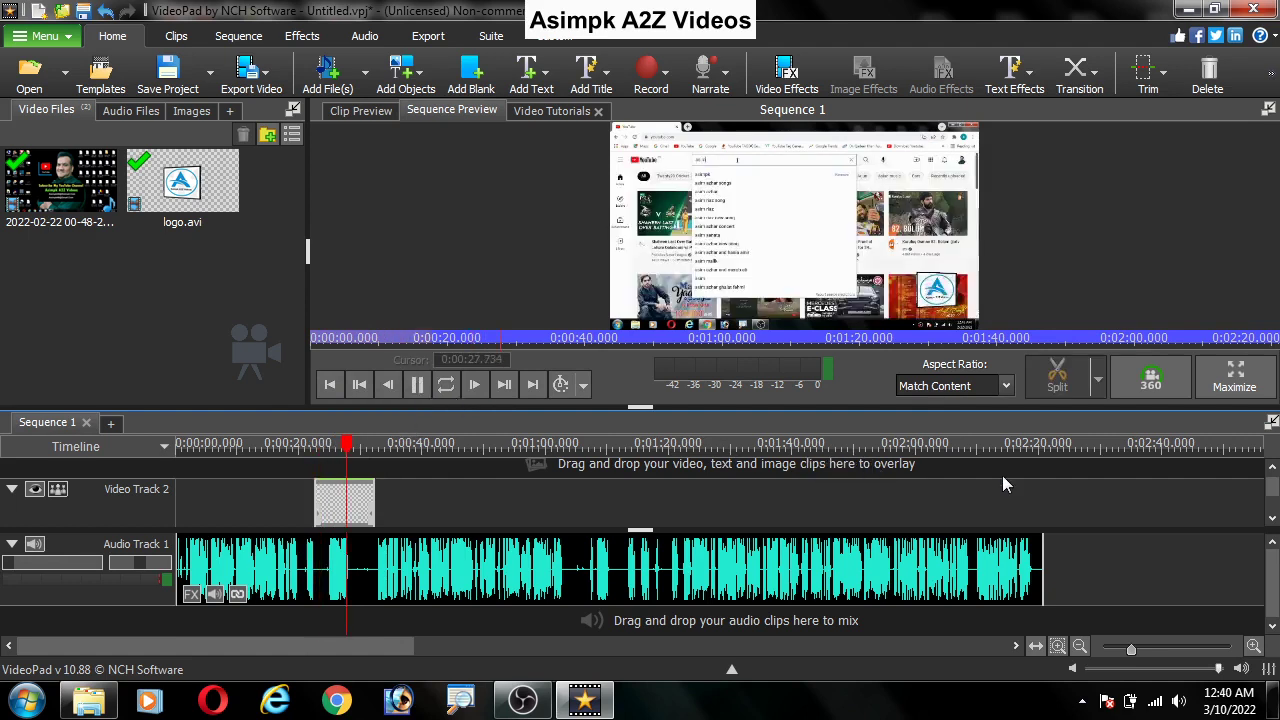
left_click(326, 447)
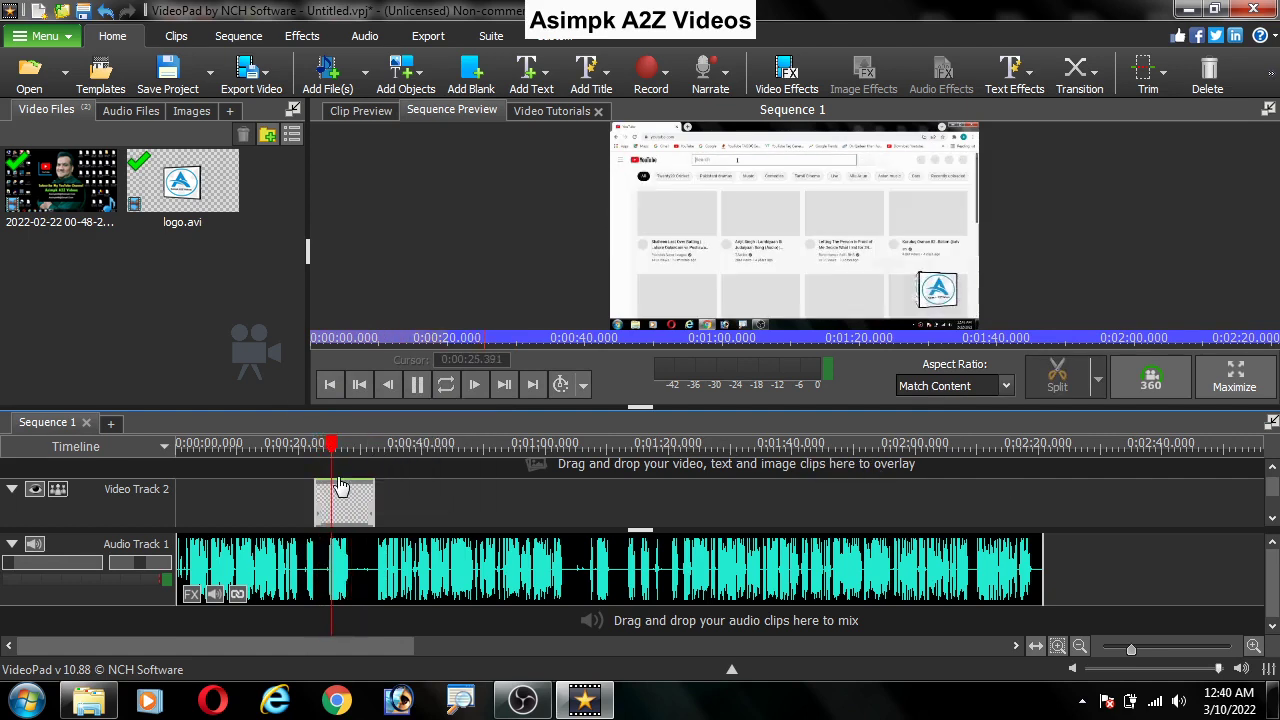
Move the logo overlay to the video's upper-left corner and play the sequence from the start of the logo clip.
left_click(367, 516)
left_click_drag(930, 295, 657, 160)
left_click(317, 443)
left_click(419, 385)
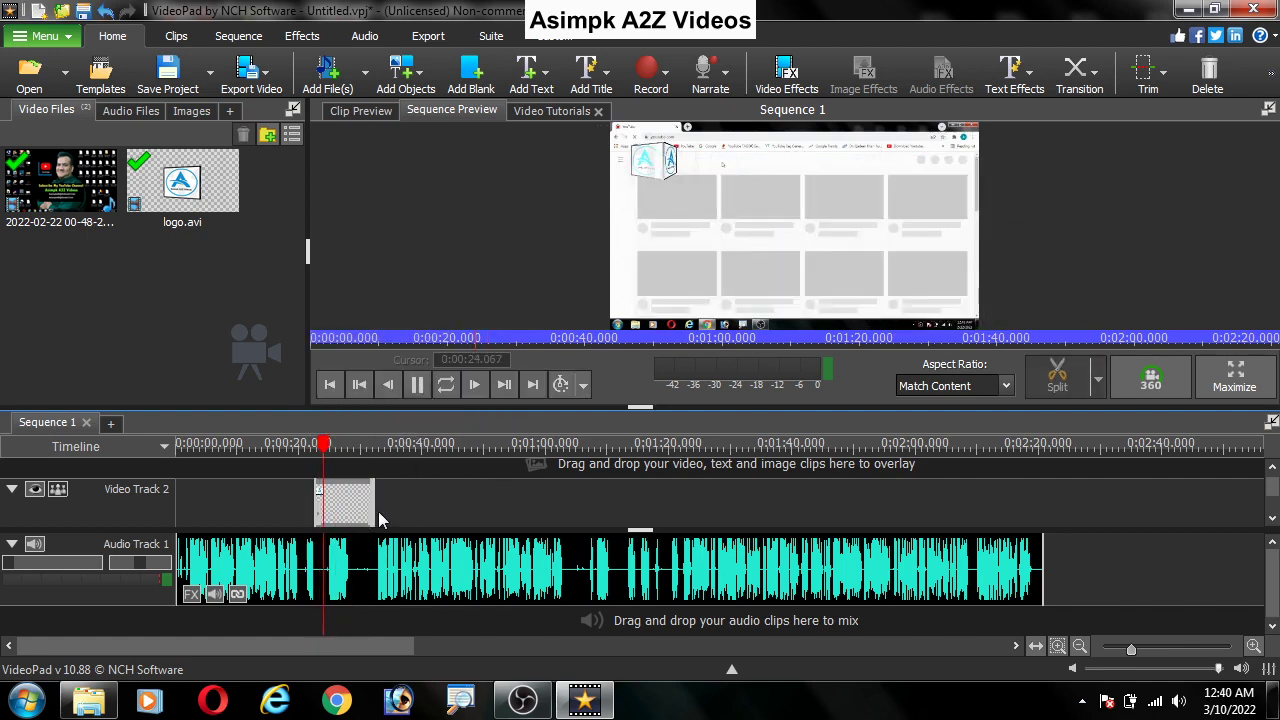
left_click(416, 385)
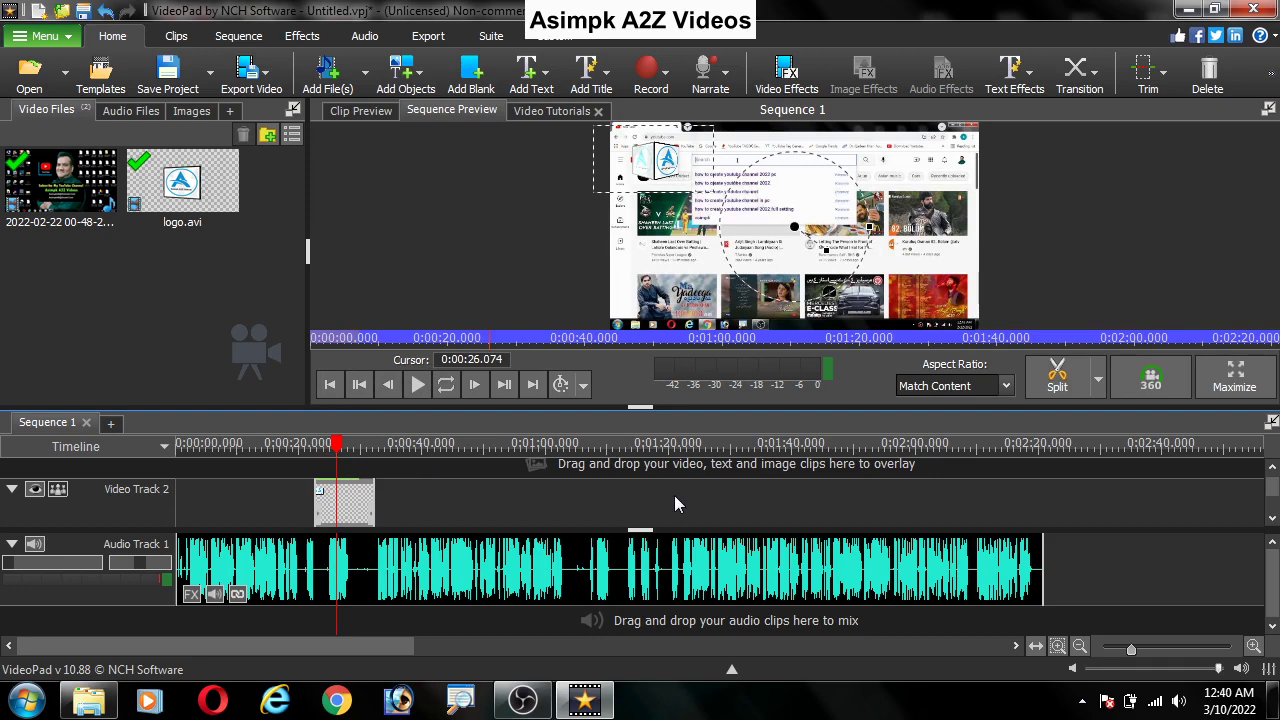
Copy the logo clip on Video Track 2 and paste-insert it on the same track at about 26.1 seconds.
right_click(355, 511)
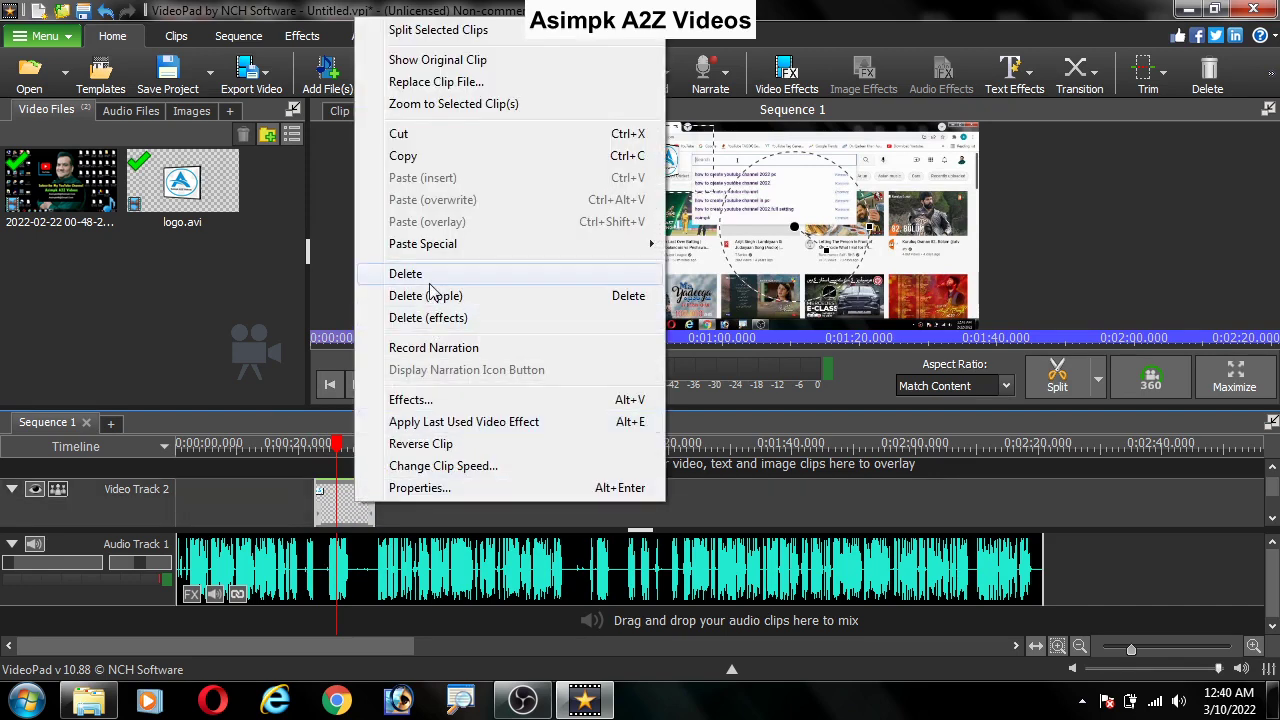
left_click(432, 162)
right_click(424, 498)
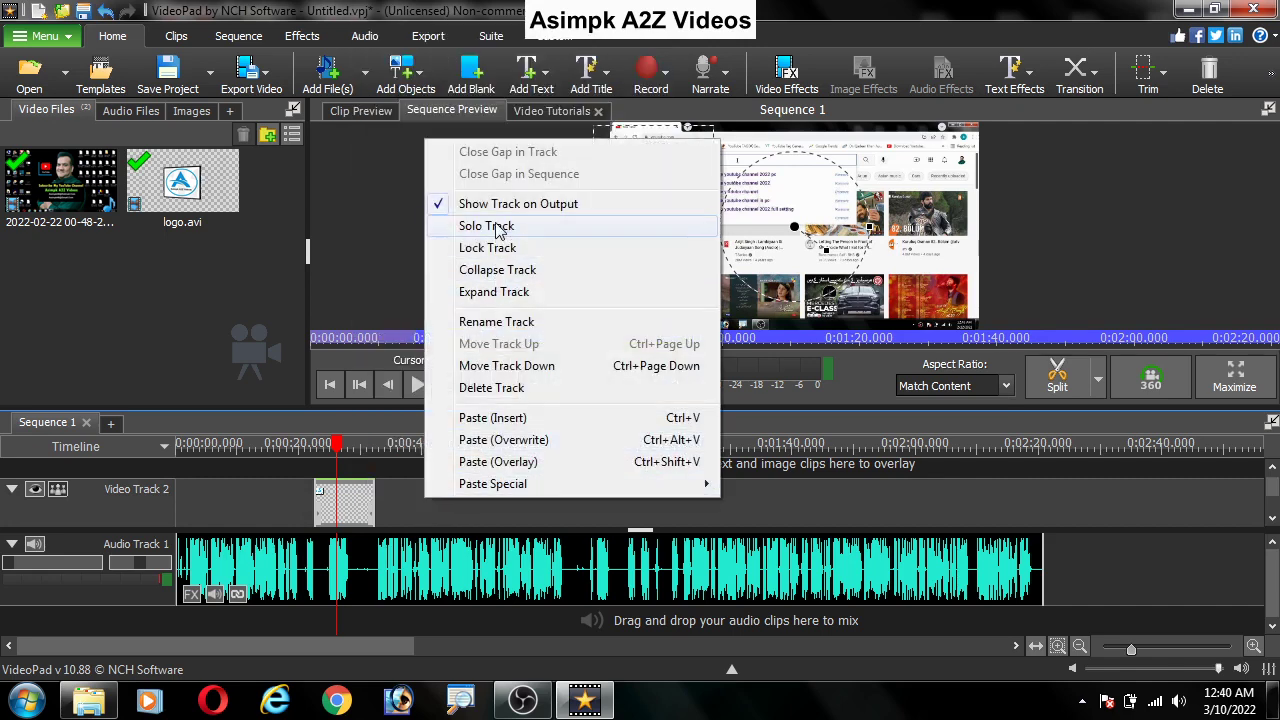
left_click(492, 417)
Paste-insert two more copies of the logo clip on Video Track 2, at about 37.3 and 47.4 seconds.
mouse_move(395, 447)
left_mouse_down()
mouse_move(320, 450)
mouse_move(405, 455)
left_mouse_up()
right_click(477, 493)
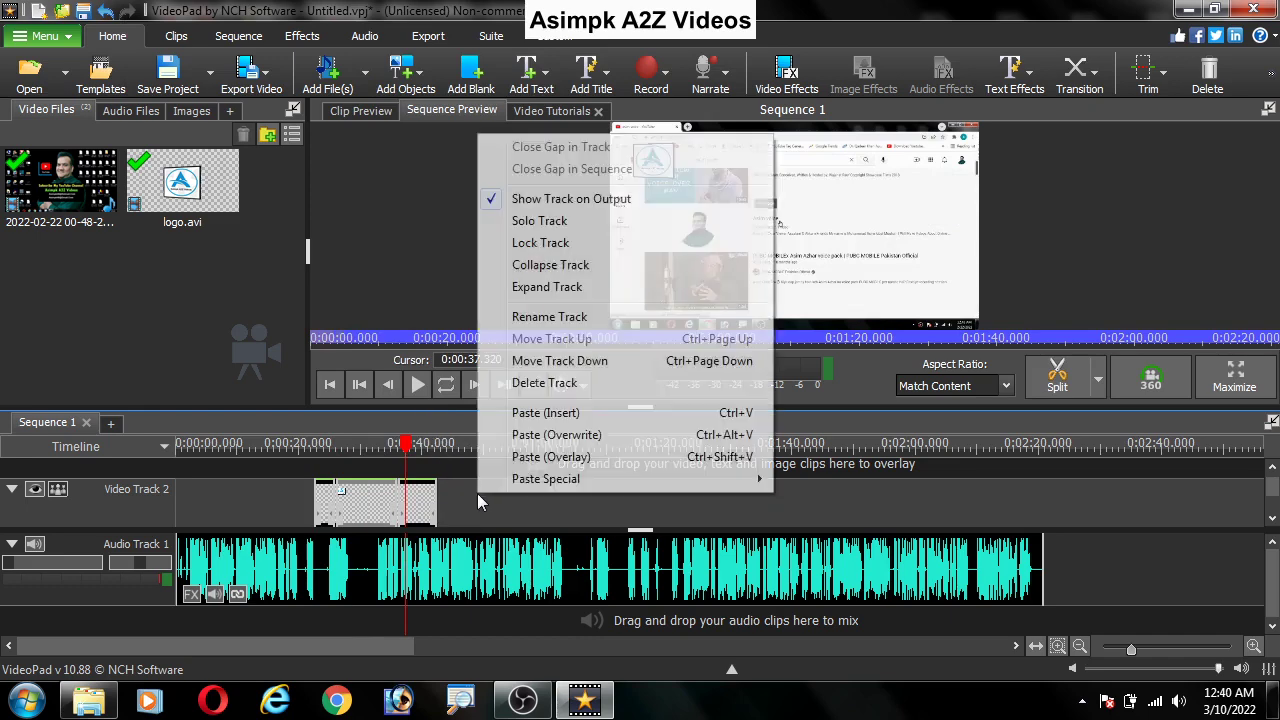
left_click(548, 413)
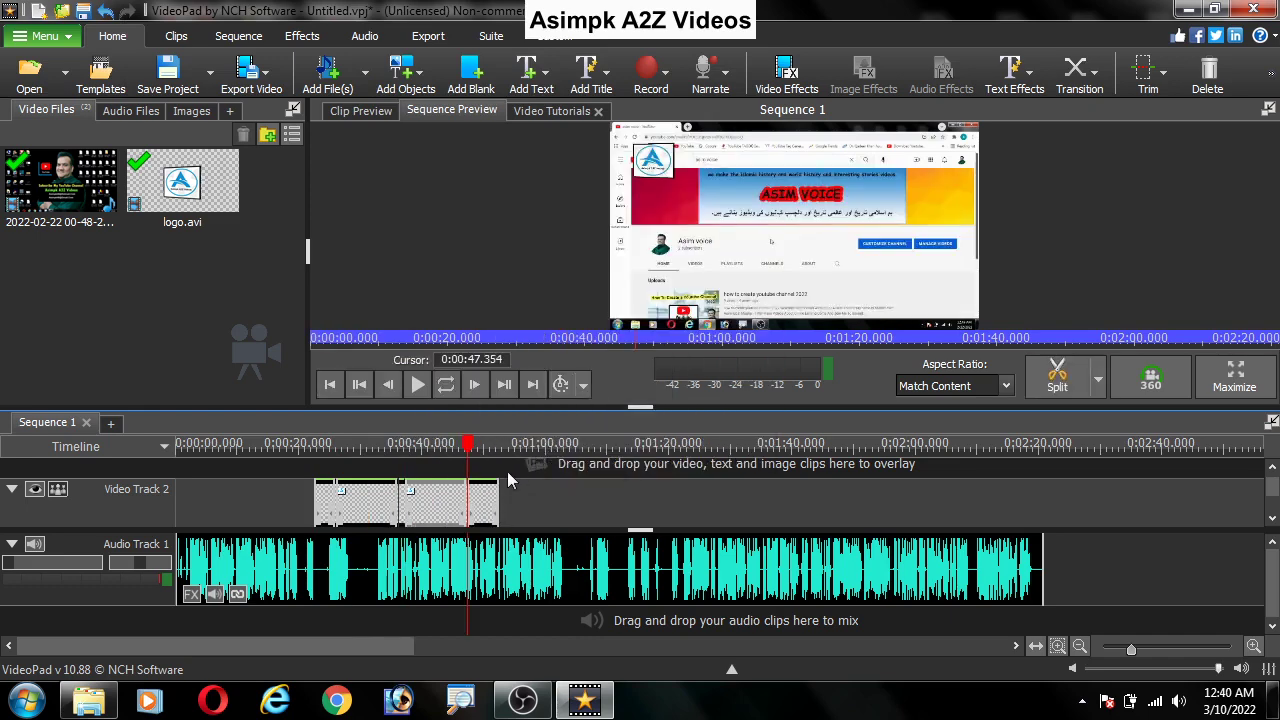
right_click(544, 496)
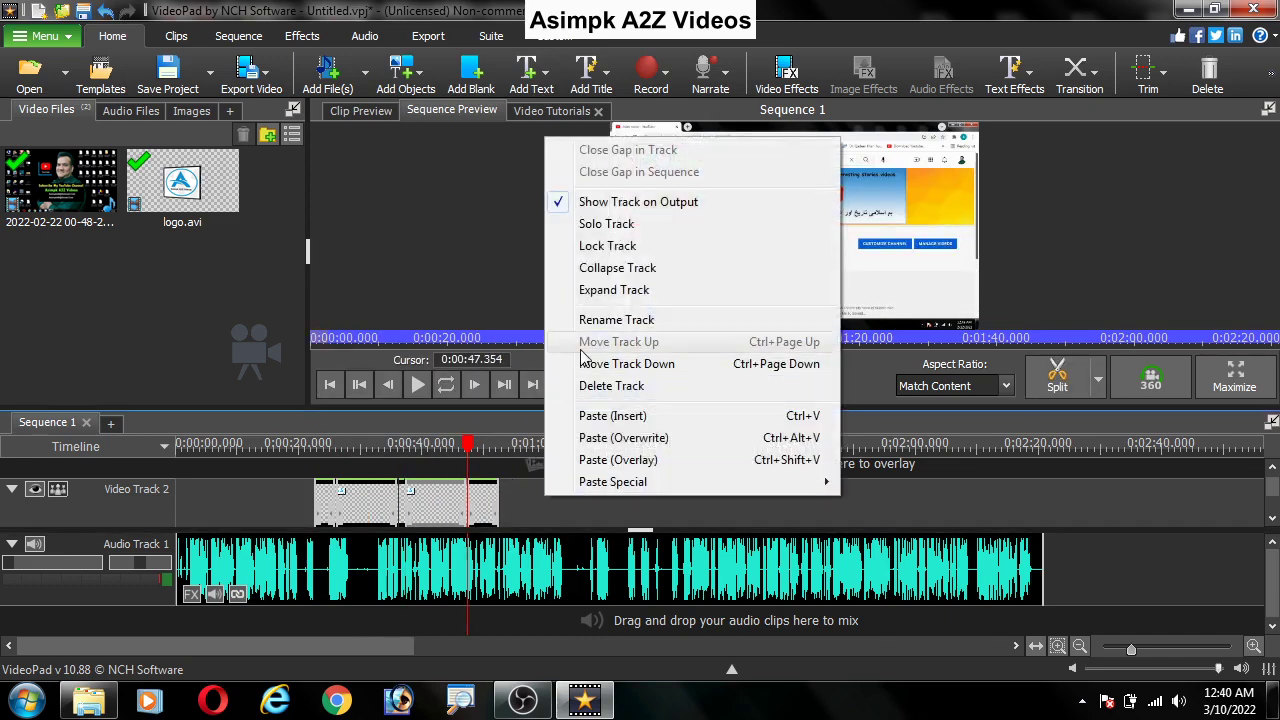
left_click(612, 416)
Play the extended logo overlay back from about 23.4 seconds, pause it and minimize the video editor.
left_click(318, 443)
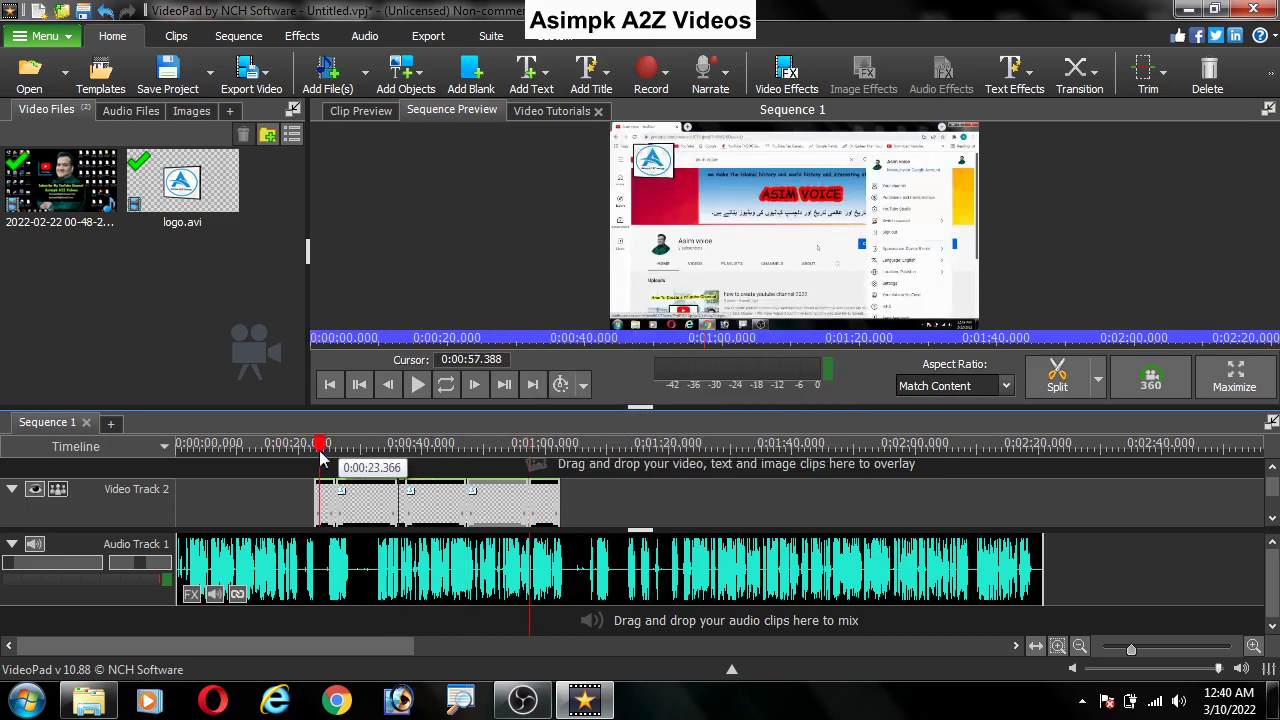
left_click(417, 385)
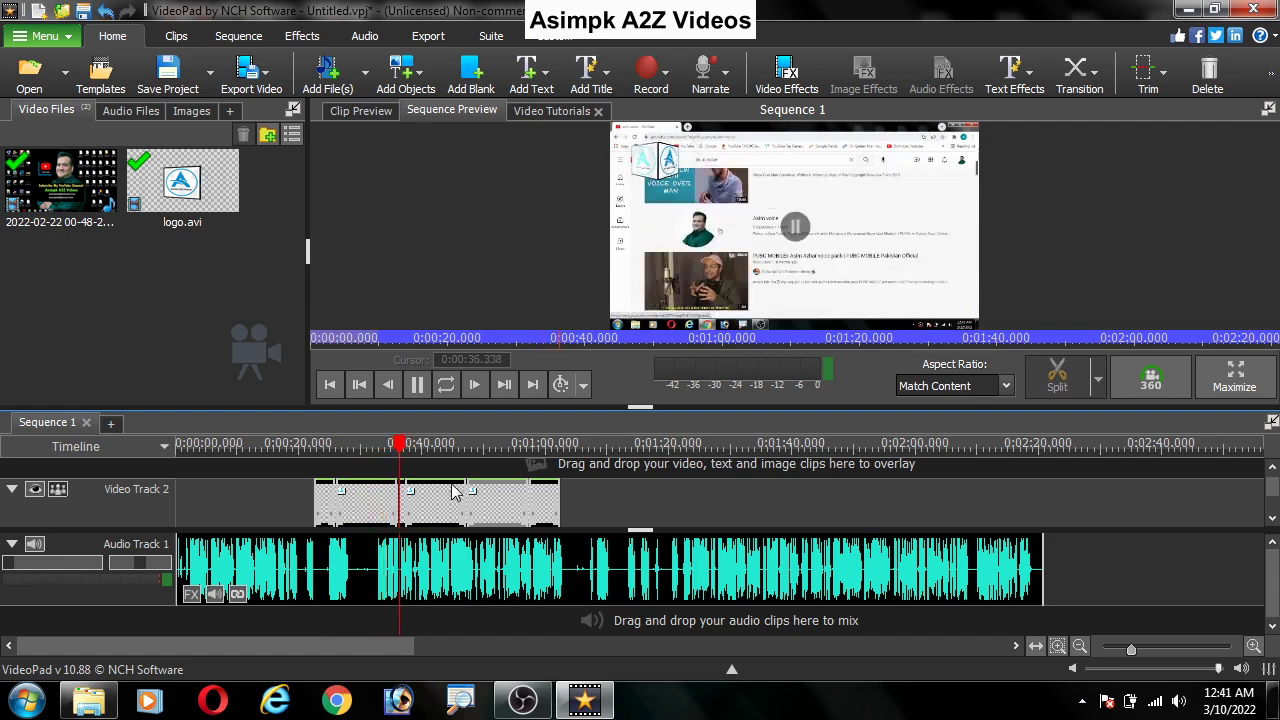
left_click(417, 384)
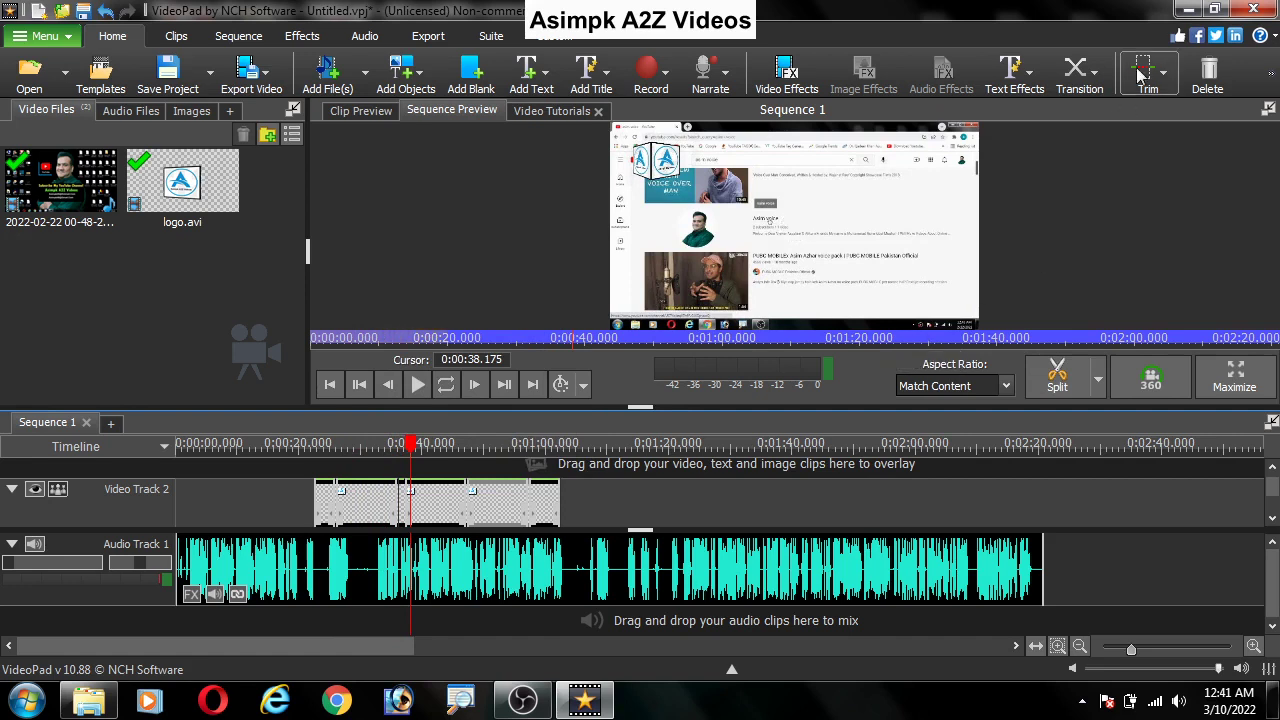
left_click(1188, 9)
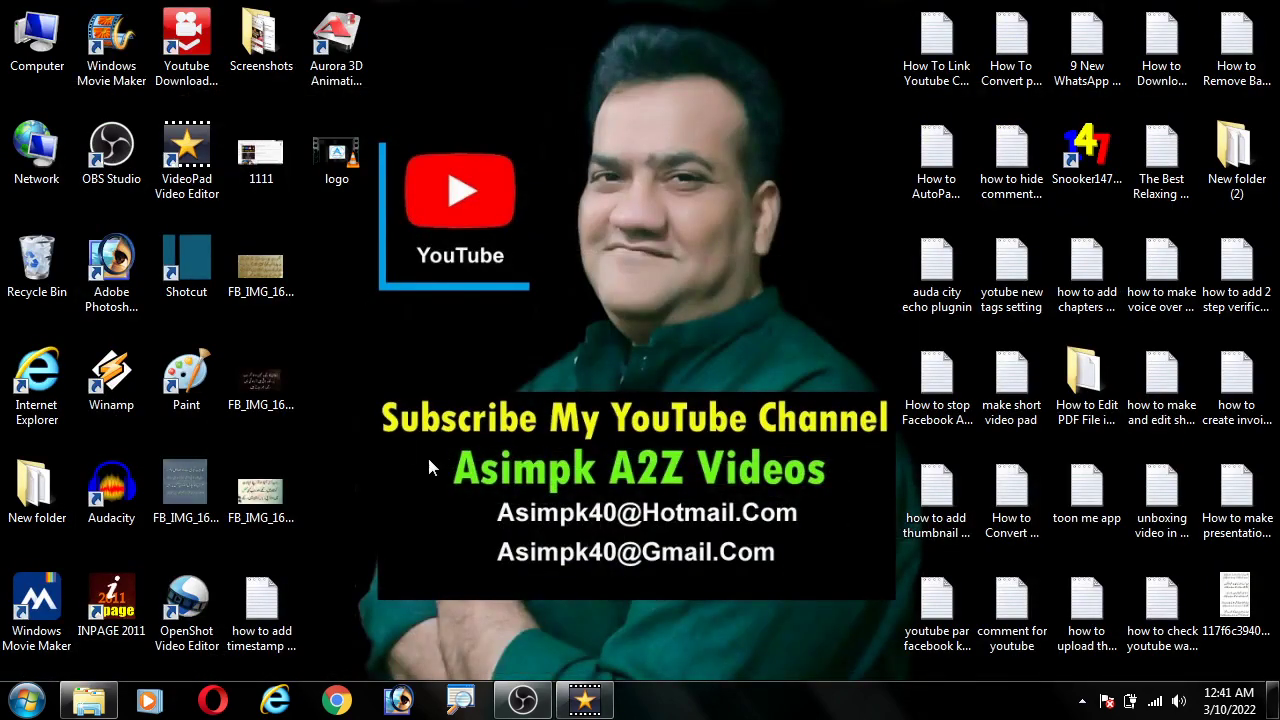